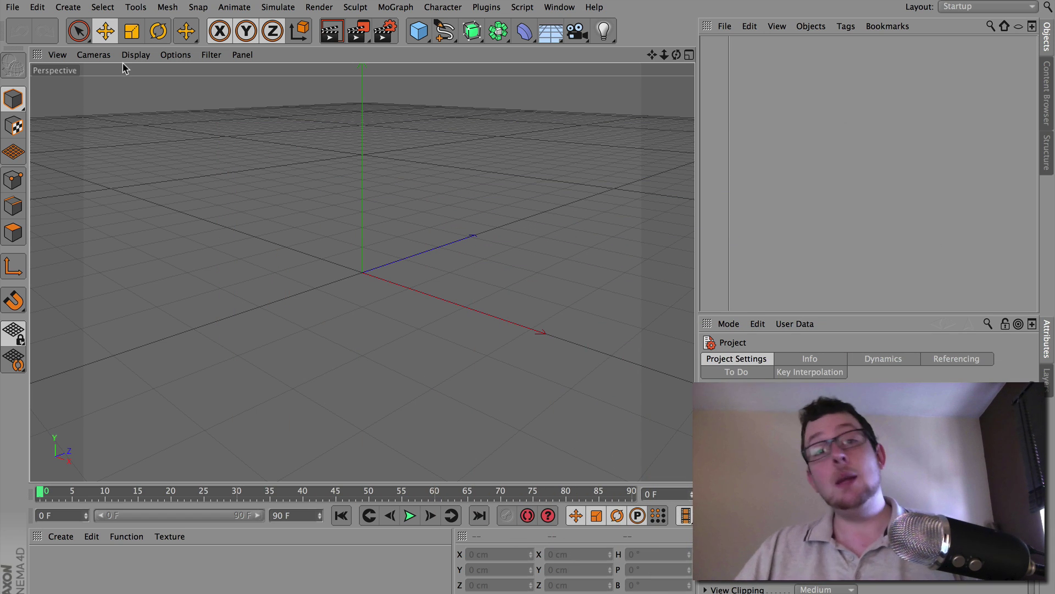
Open Preferences and bring up the Team Render page under Renderer
{"action": "left_click", "coordinate": [37, 7]}
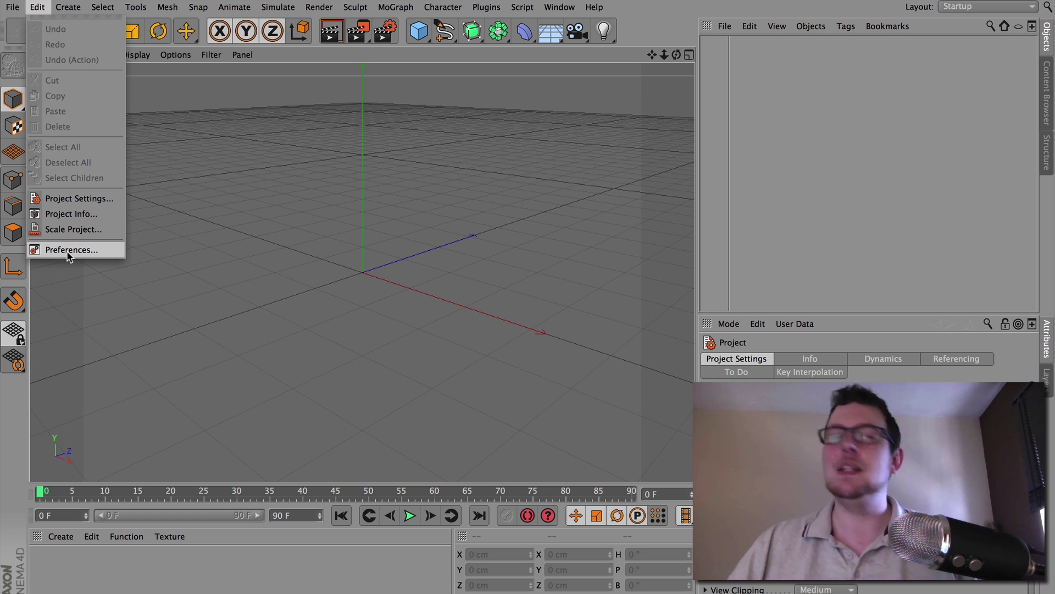
{"action": "left_click", "coordinate": [68, 250]}
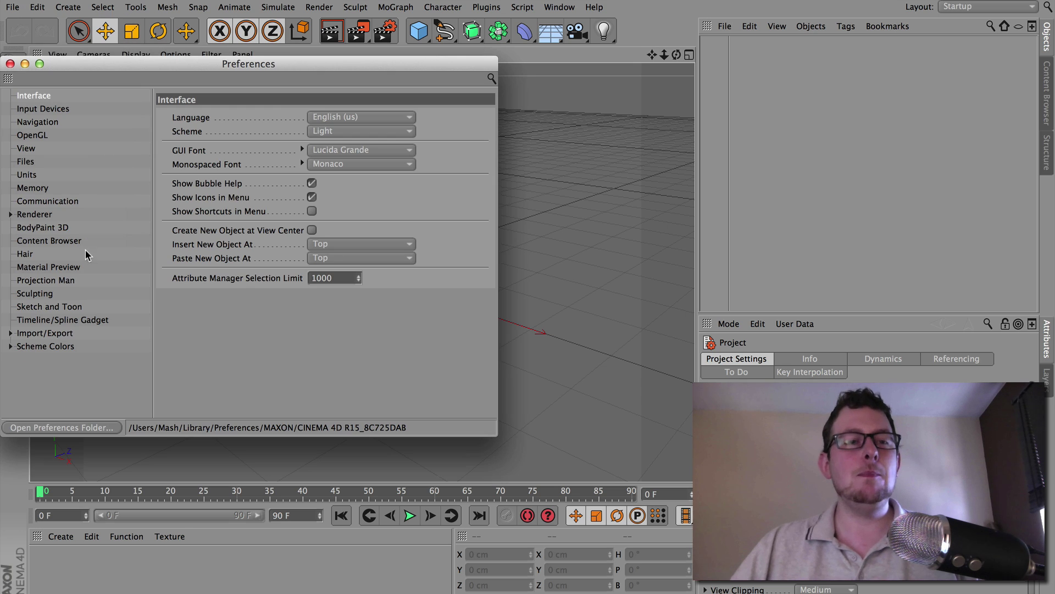
{"action": "left_click_drag", "start_coordinate": [149, 53], "coordinate": [224, 61]}
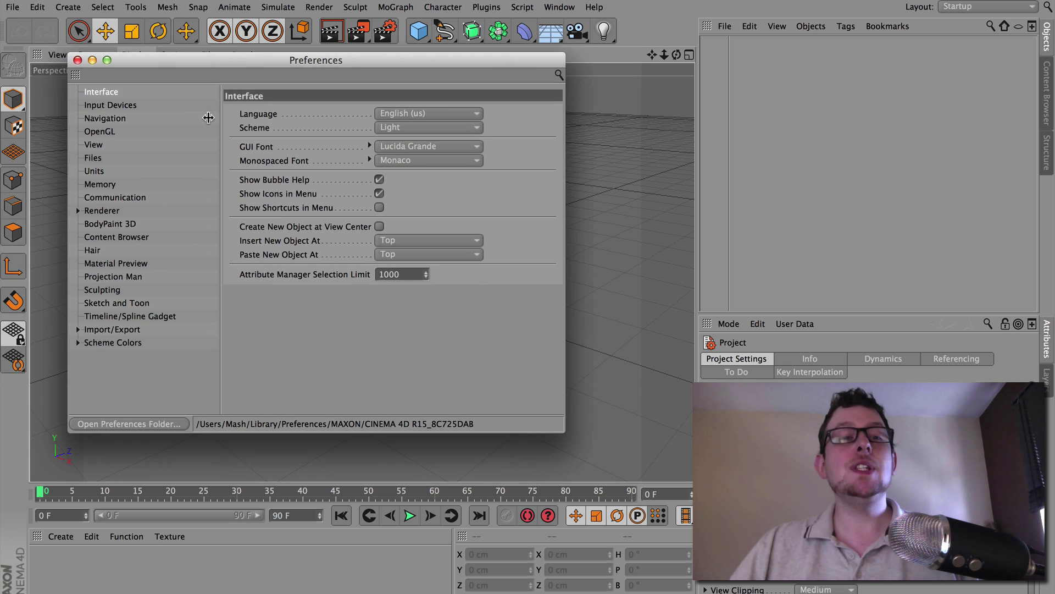
{"action": "left_click", "coordinate": [78, 210]}
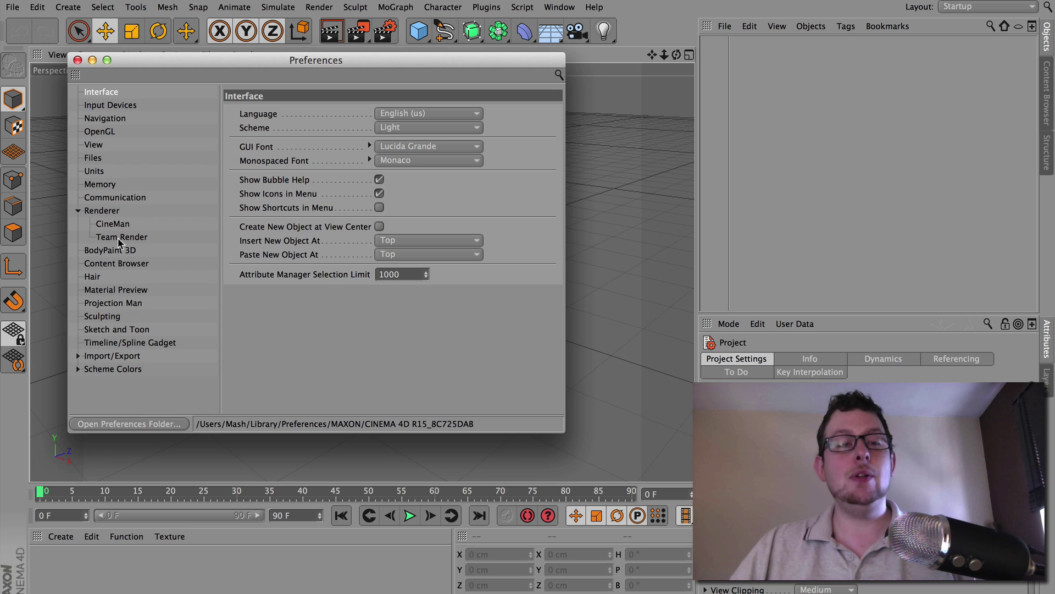
{"action": "left_click", "coordinate": [118, 238]}
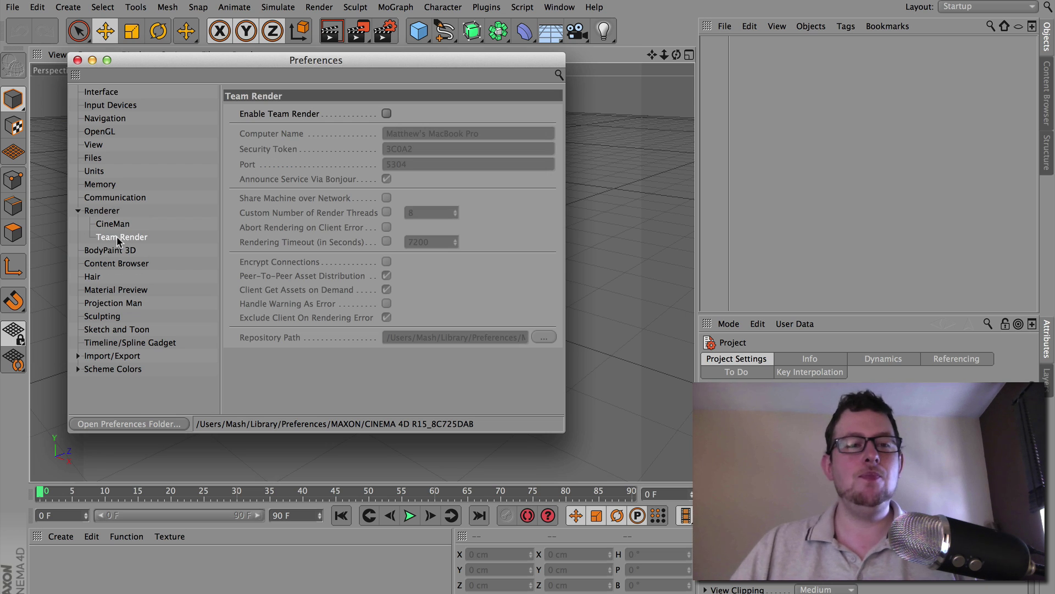
{"action": "left_click", "coordinate": [387, 114]}
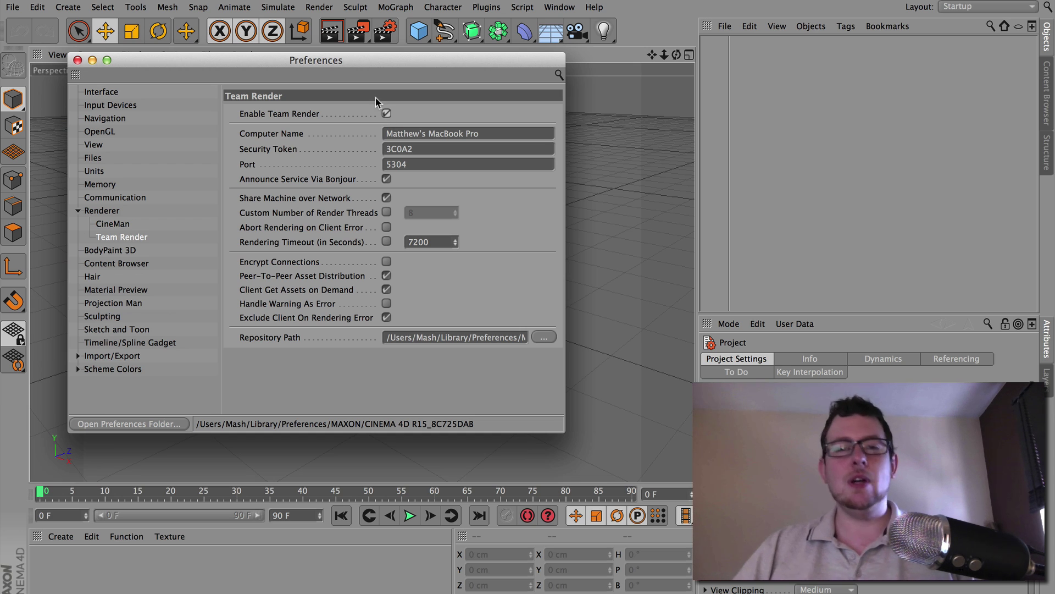
{"action": "left_click", "coordinate": [301, 144]}
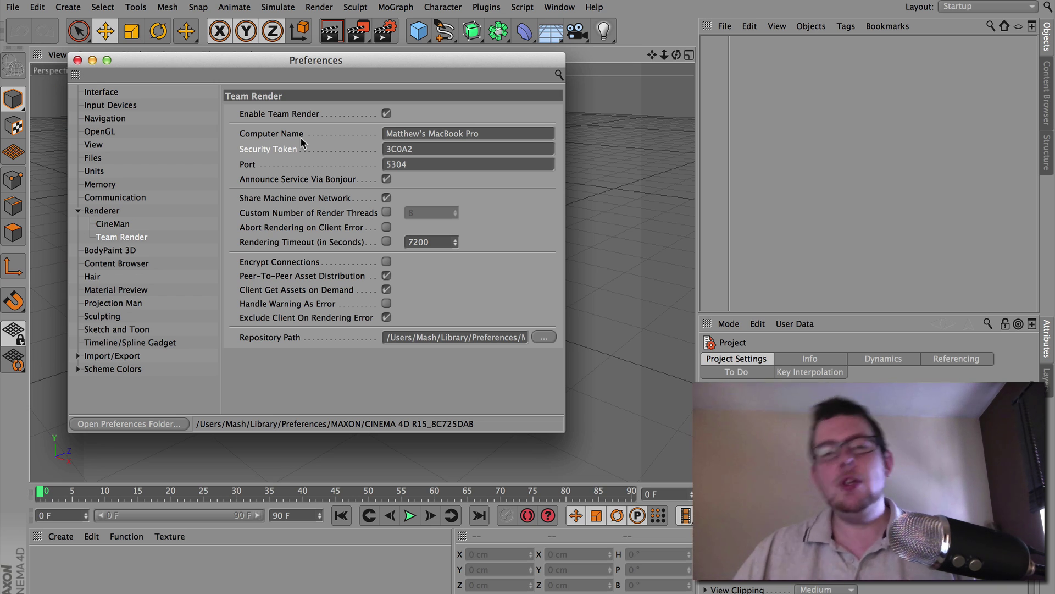
{"action": "double_click", "coordinate": [462, 150]}
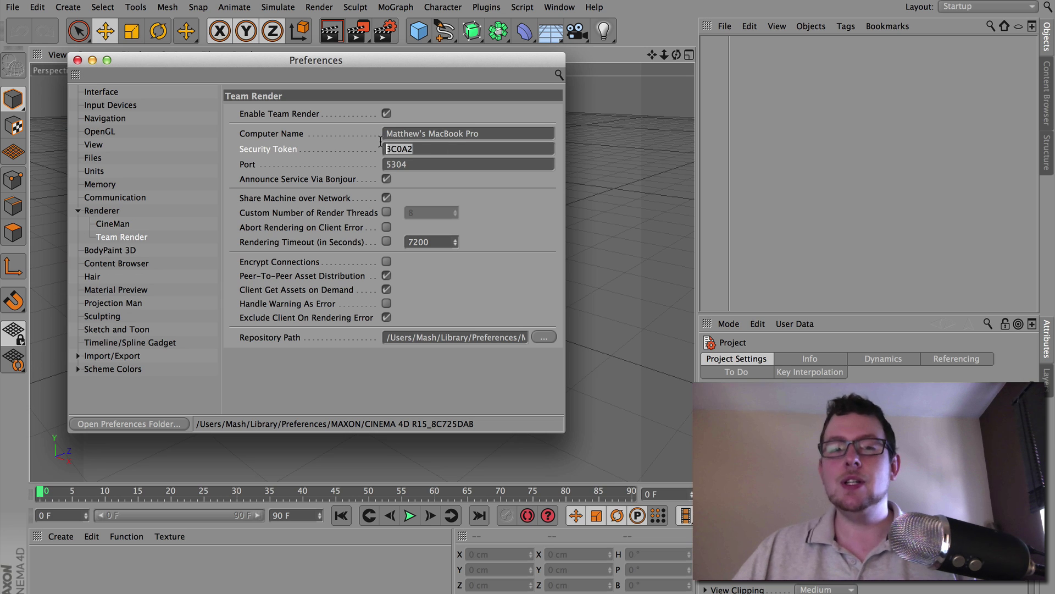
{"action": "left_click", "coordinate": [448, 147]}
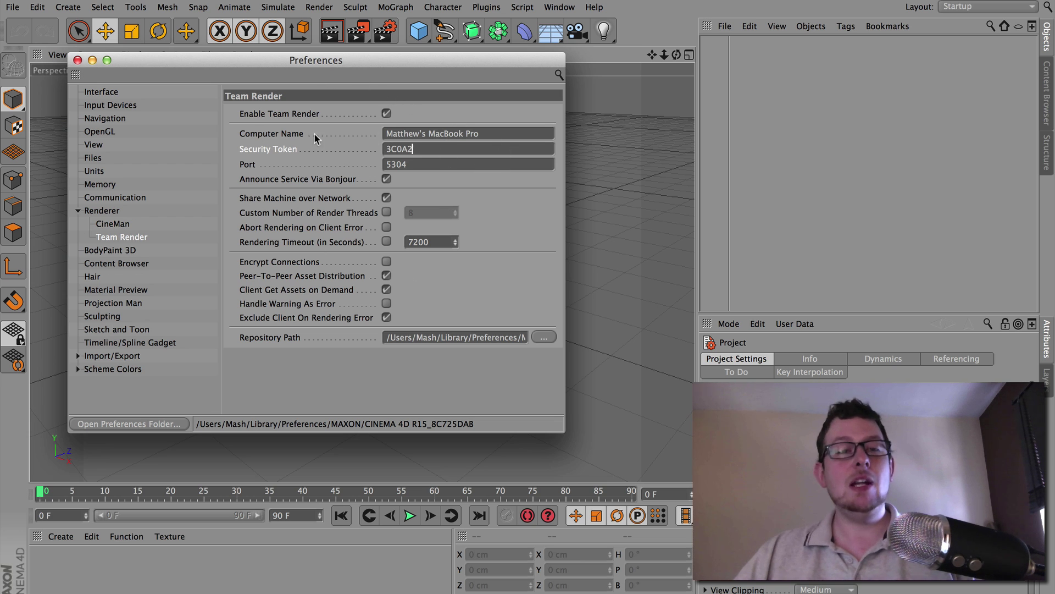
Close Preferences, open Team Render Machines over the viewport, and select the first unverified machine
{"action": "left_click", "coordinate": [77, 60]}
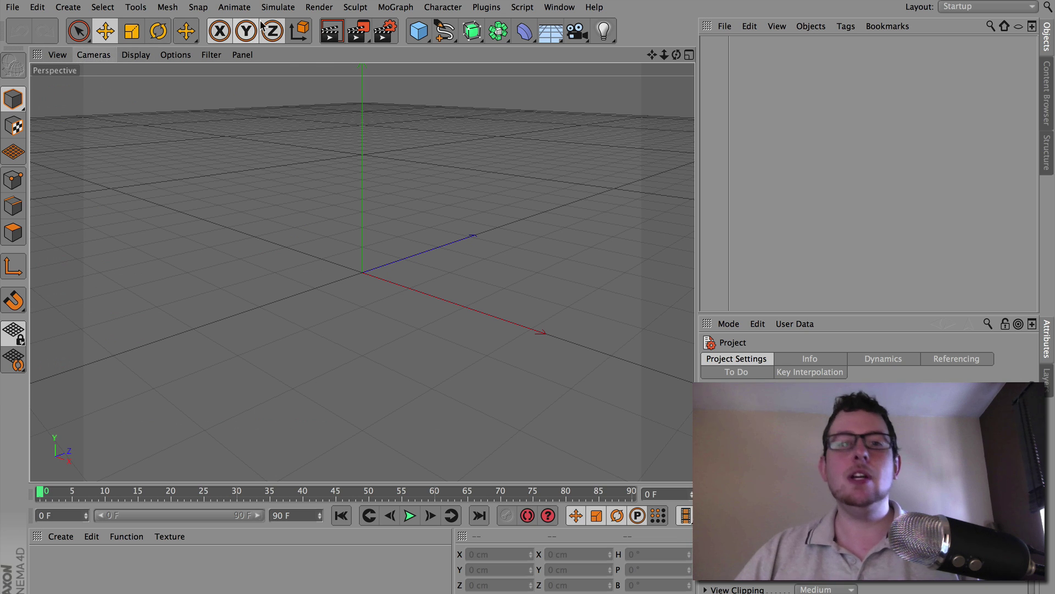
{"action": "left_click", "coordinate": [318, 6]}
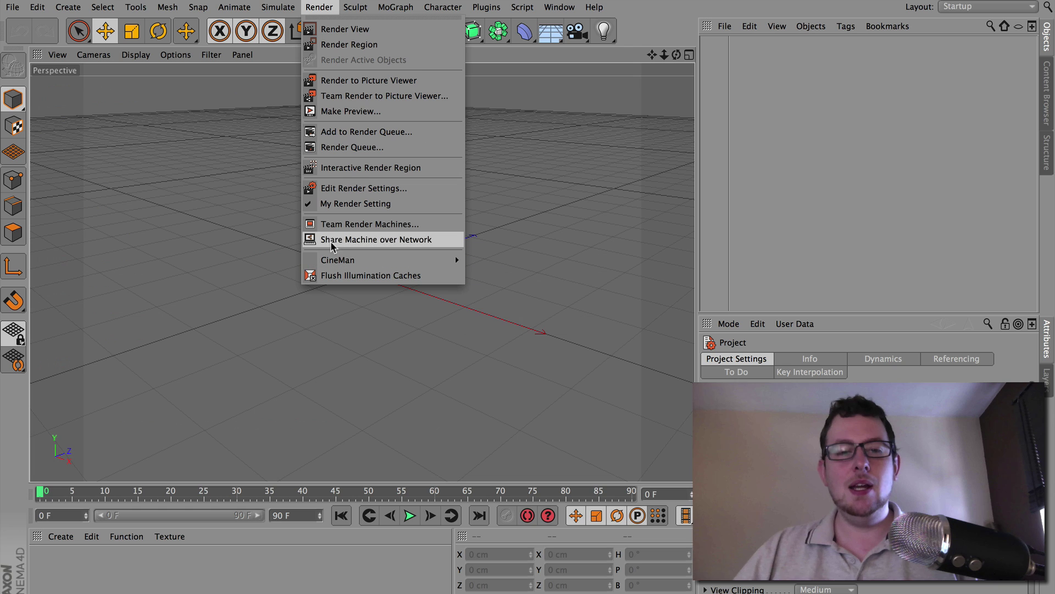
{"action": "left_click", "coordinate": [389, 224]}
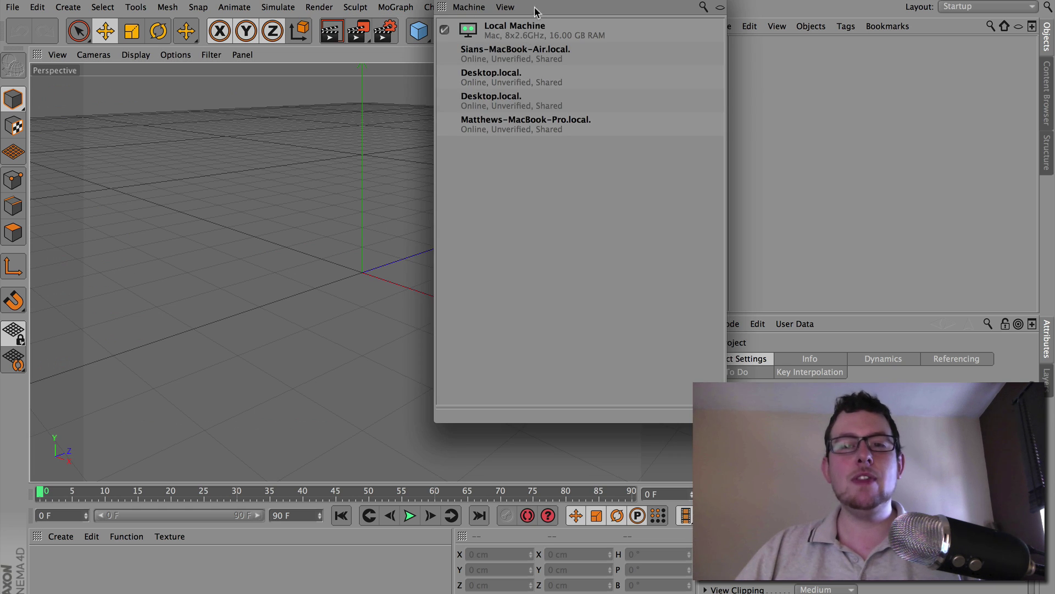
{"action": "left_click_drag", "start_coordinate": [542, 8], "coordinate": [385, 55]}
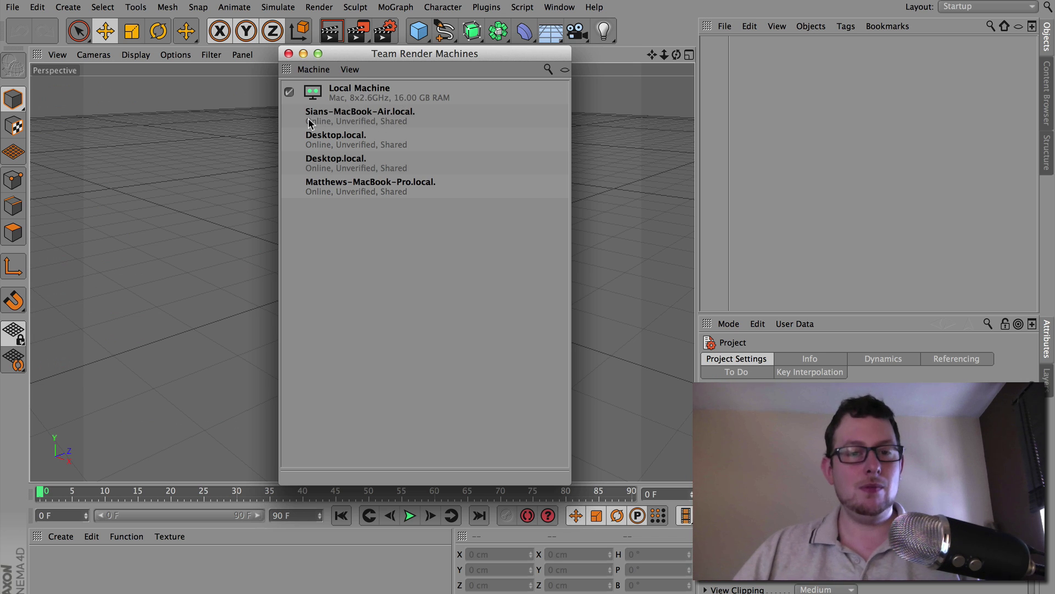
{"action": "left_click", "coordinate": [334, 118]}
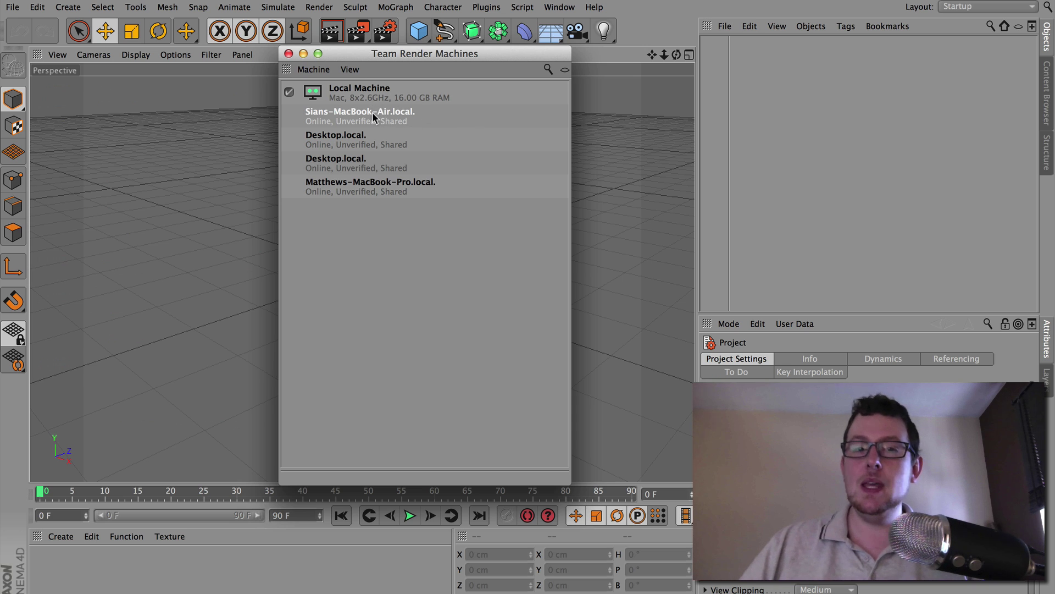
Verify the MacBook Air machine by entering its security token
{"action": "right_click", "coordinate": [355, 117]}
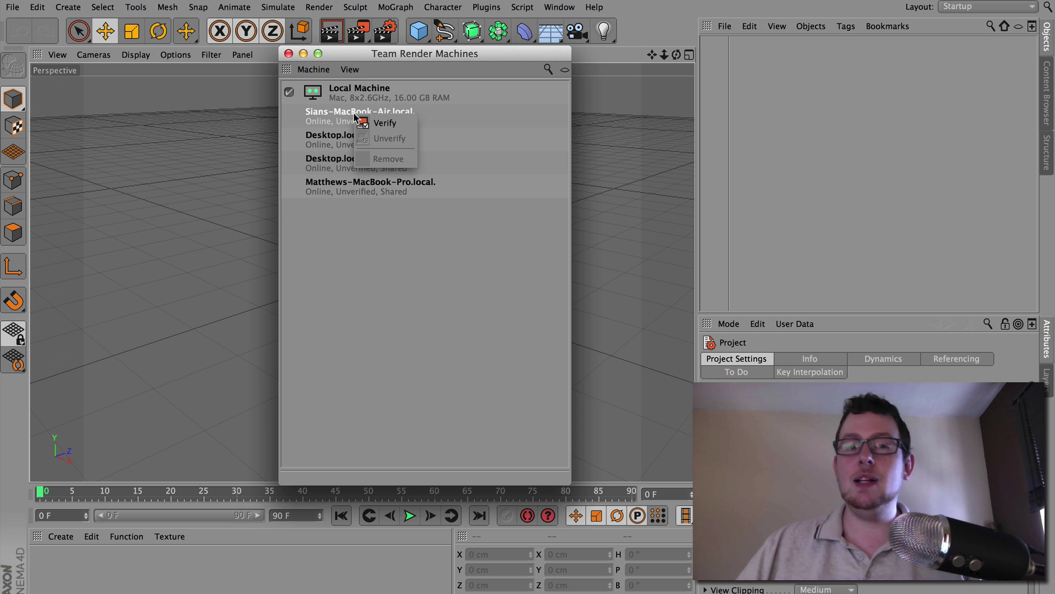
{"action": "left_click", "coordinate": [402, 122]}
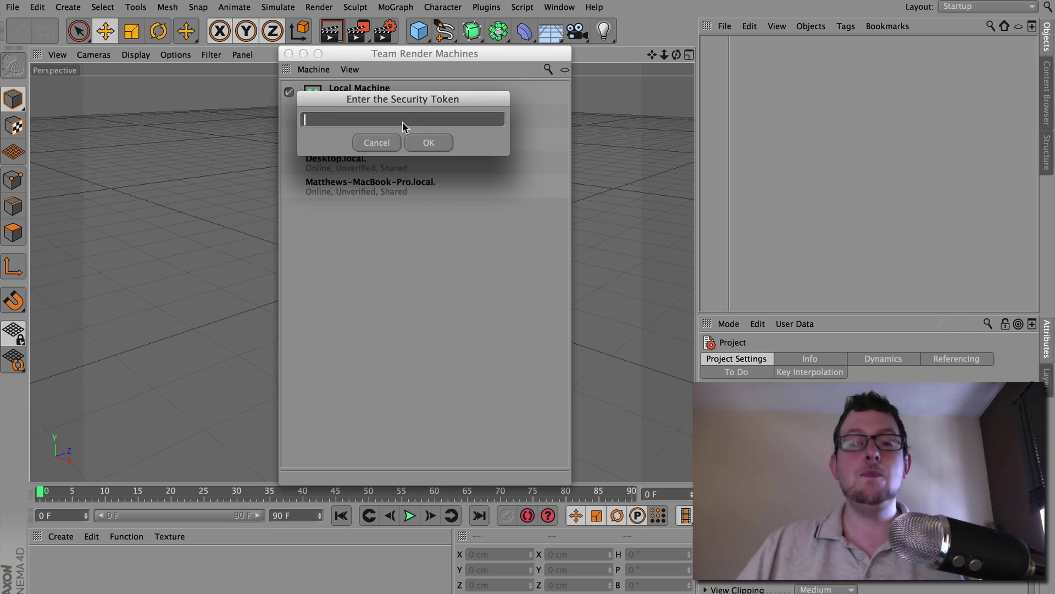
{"action": "type", "text": "12345"}
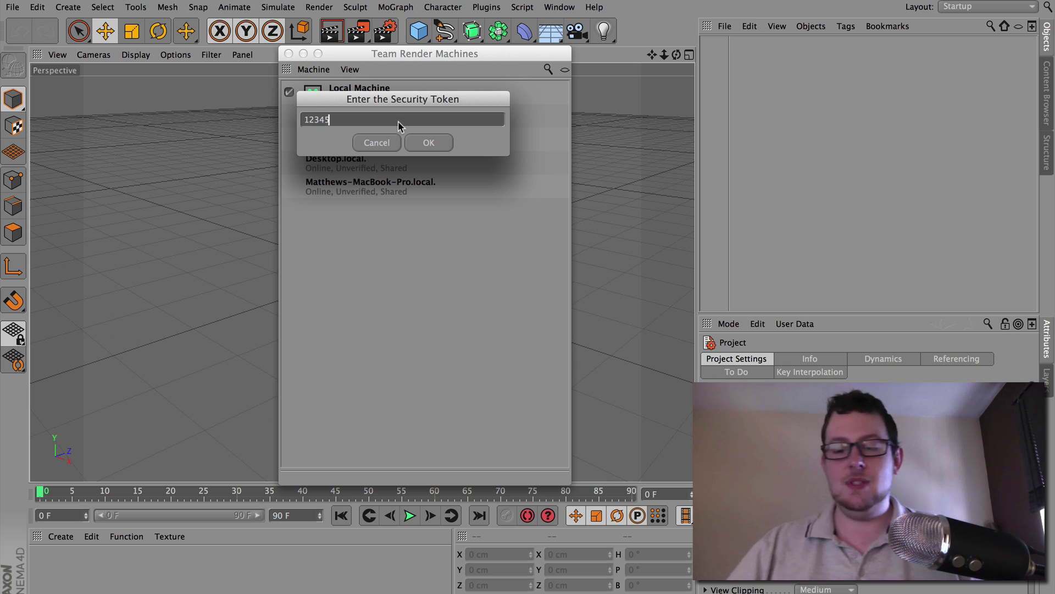
{"action": "key", "text": "Return"}
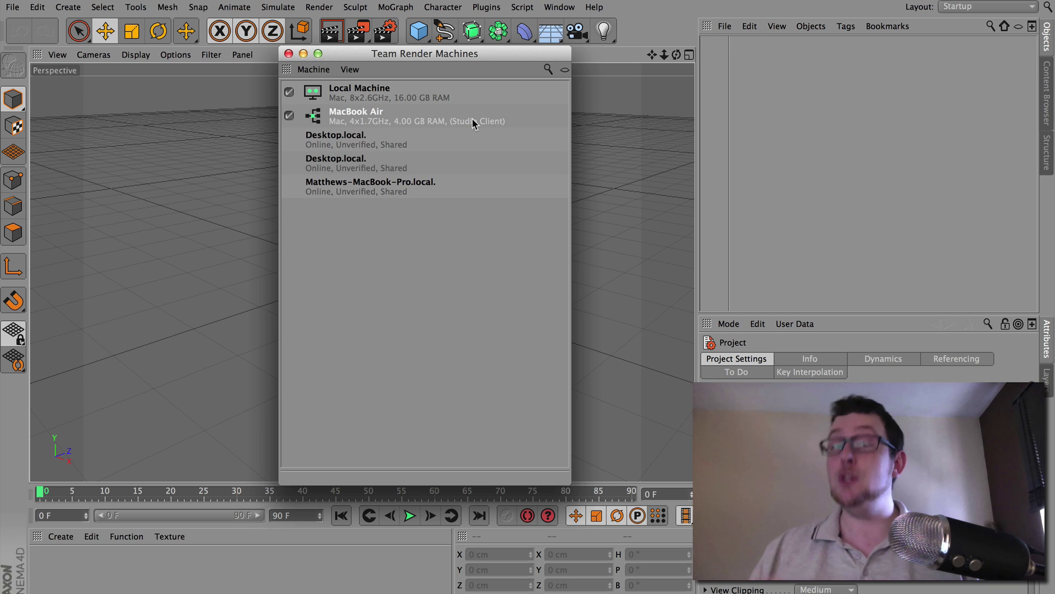
Verify both Desktop.local machines by entering the security token for each
{"action": "right_click", "coordinate": [345, 142]}
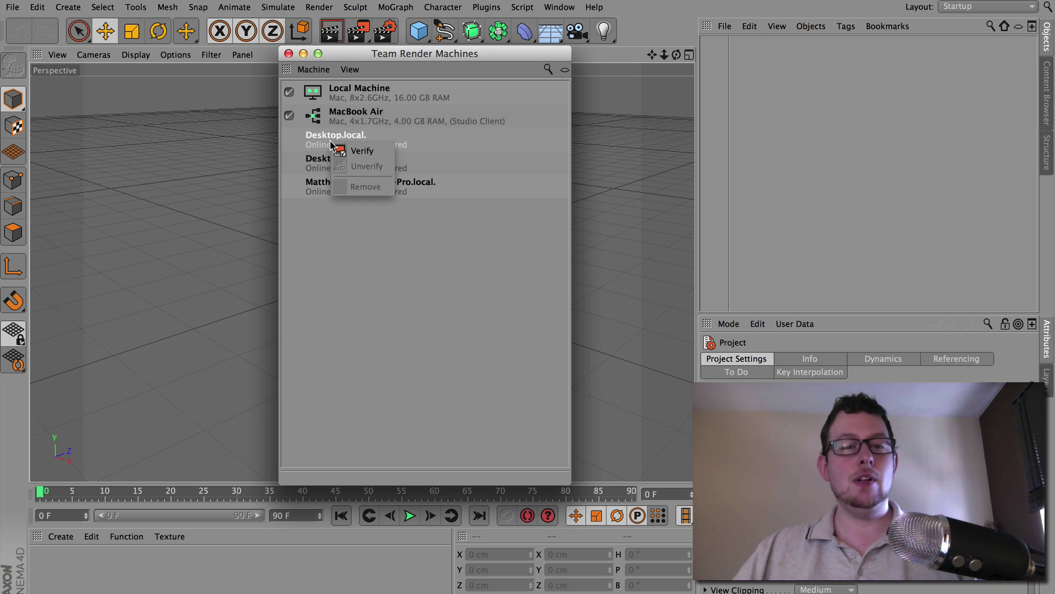
{"action": "left_click", "coordinate": [358, 148]}
{"action": "type", "text": "12345"}
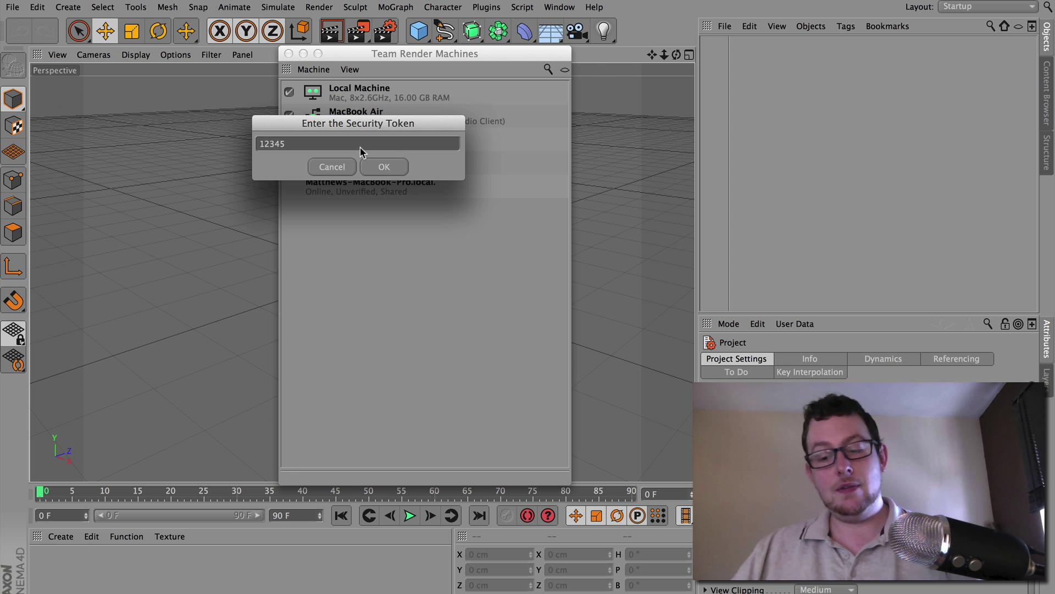
{"action": "key", "text": "Return"}
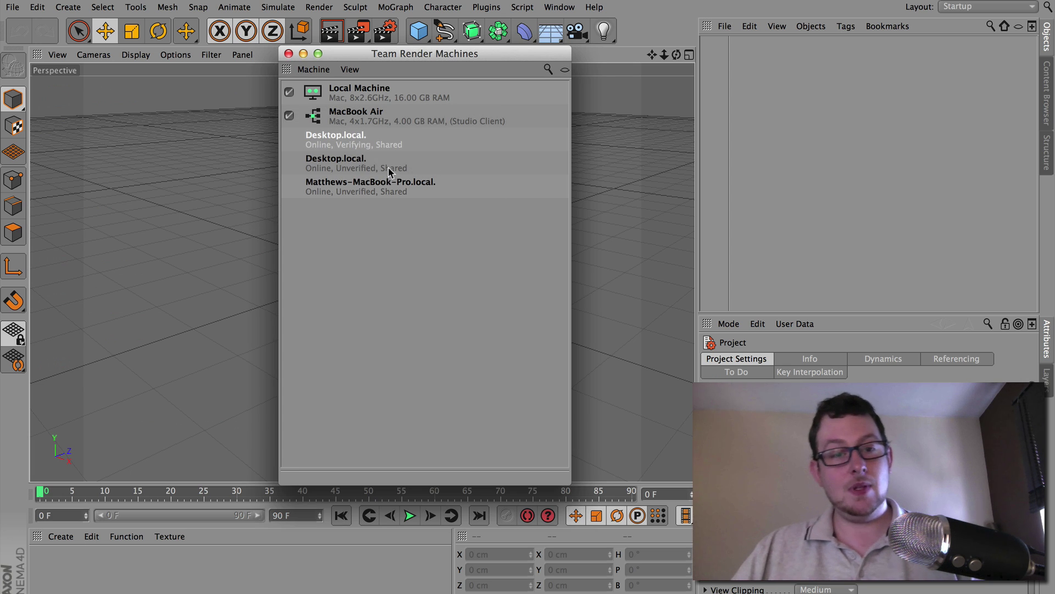
{"action": "right_click", "coordinate": [351, 163]}
{"action": "left_click", "coordinate": [393, 174]}
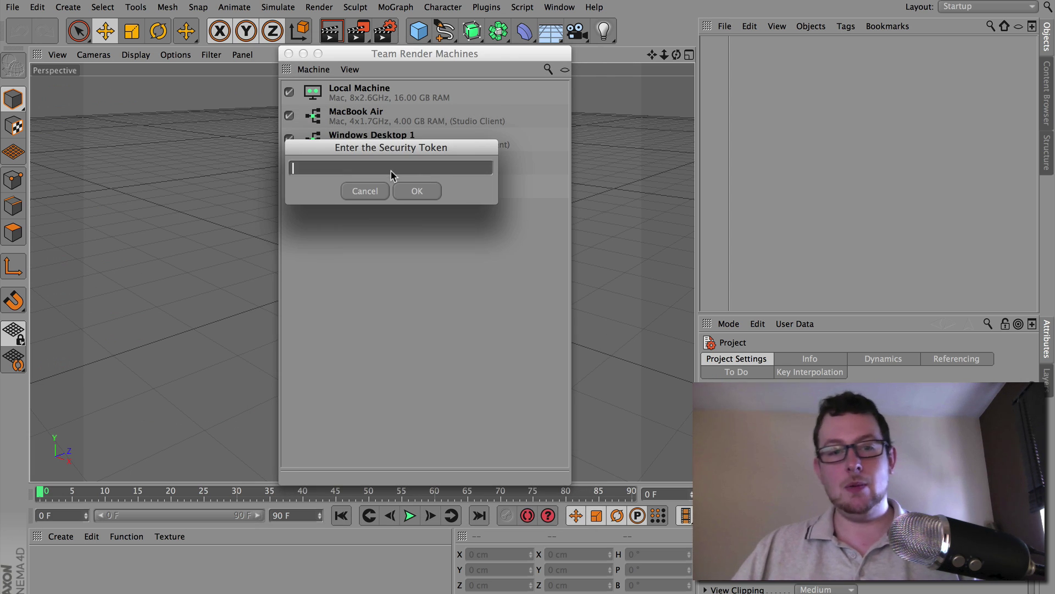
{"action": "type", "text": "12345"}
{"action": "key", "text": "Return"}
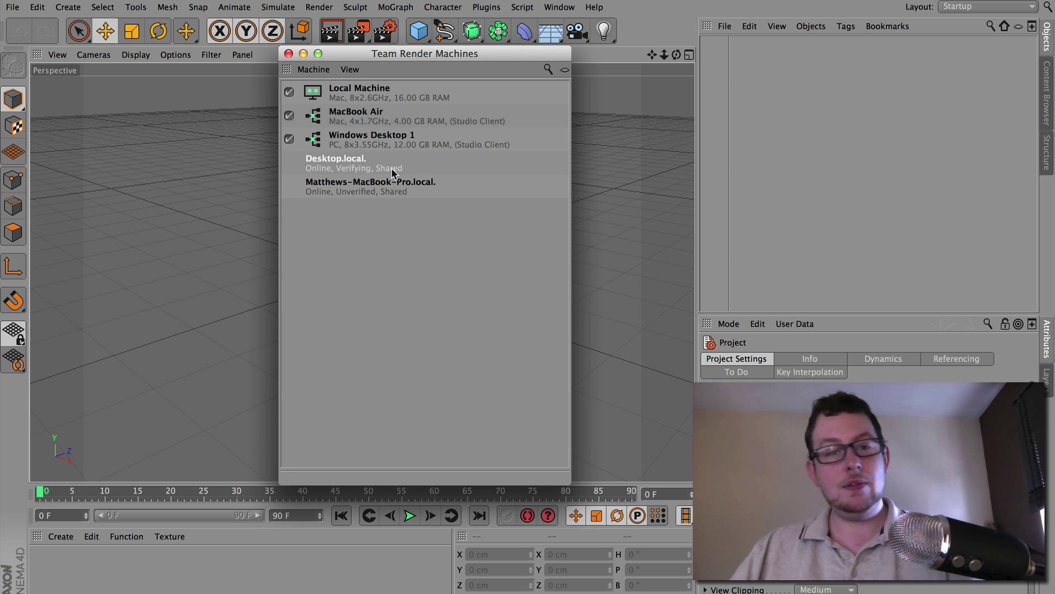
Verify the last network machine with the security token and close the Team Render Machines window
{"action": "right_click", "coordinate": [363, 193]}
{"action": "left_click", "coordinate": [398, 197]}
{"action": "type", "text": "1"}
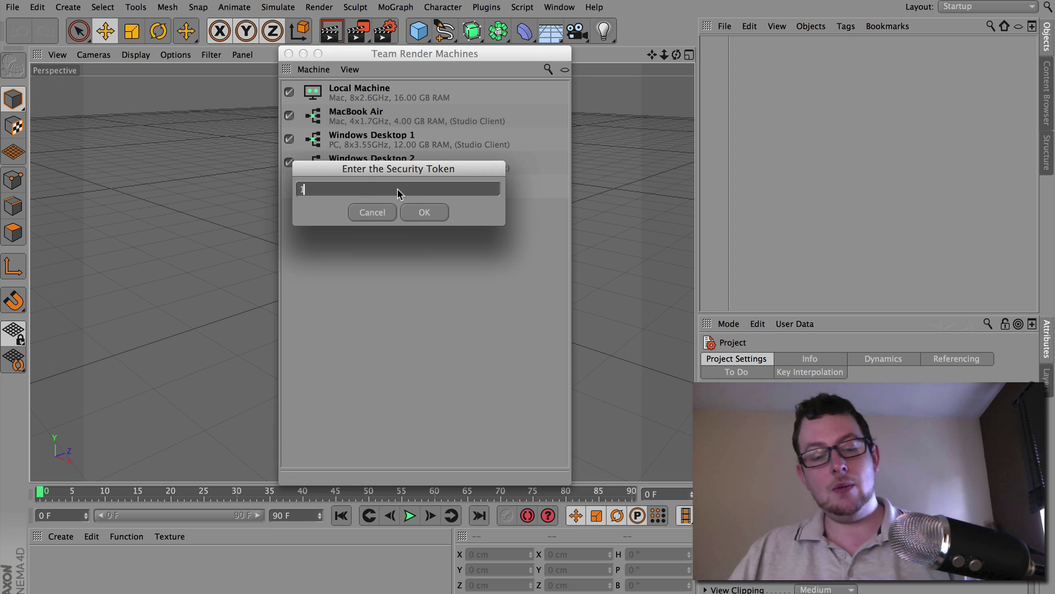
{"action": "type", "text": "2345"}
{"action": "key", "text": "Return"}
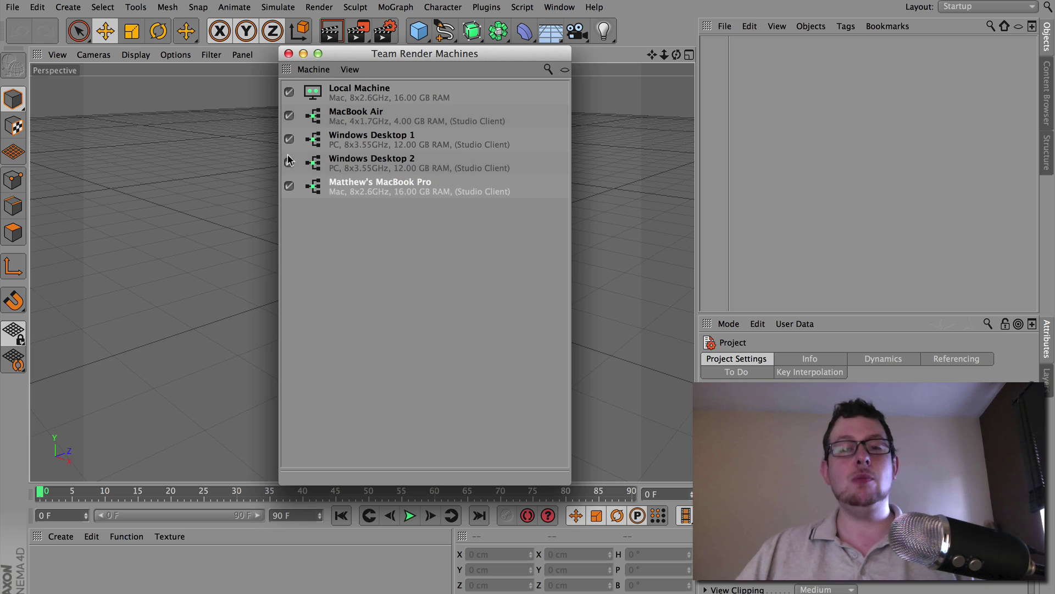
{"action": "left_click", "coordinate": [371, 91]}
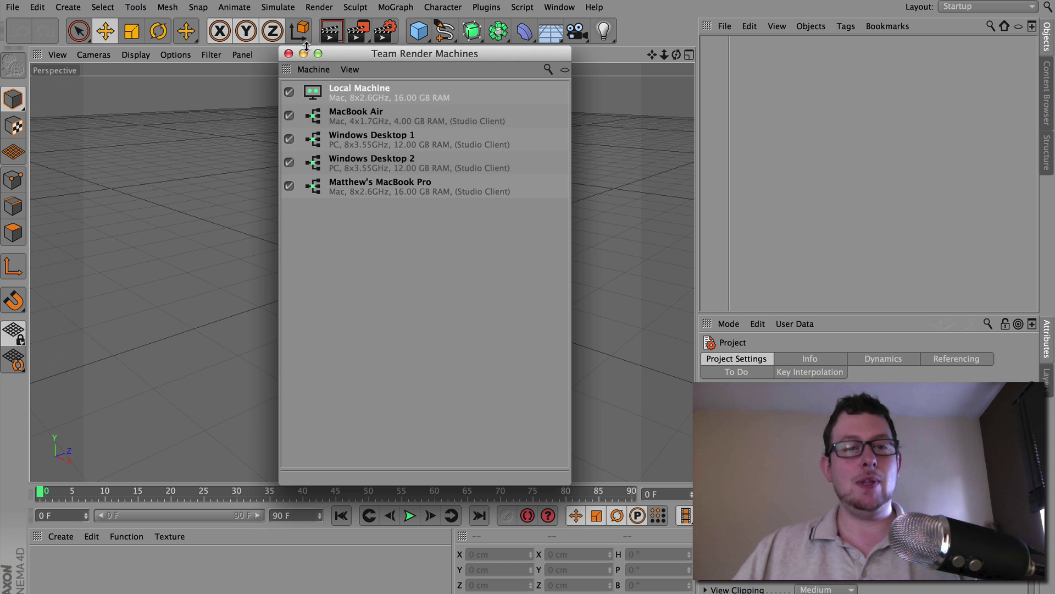
{"action": "left_click", "coordinate": [289, 53]}
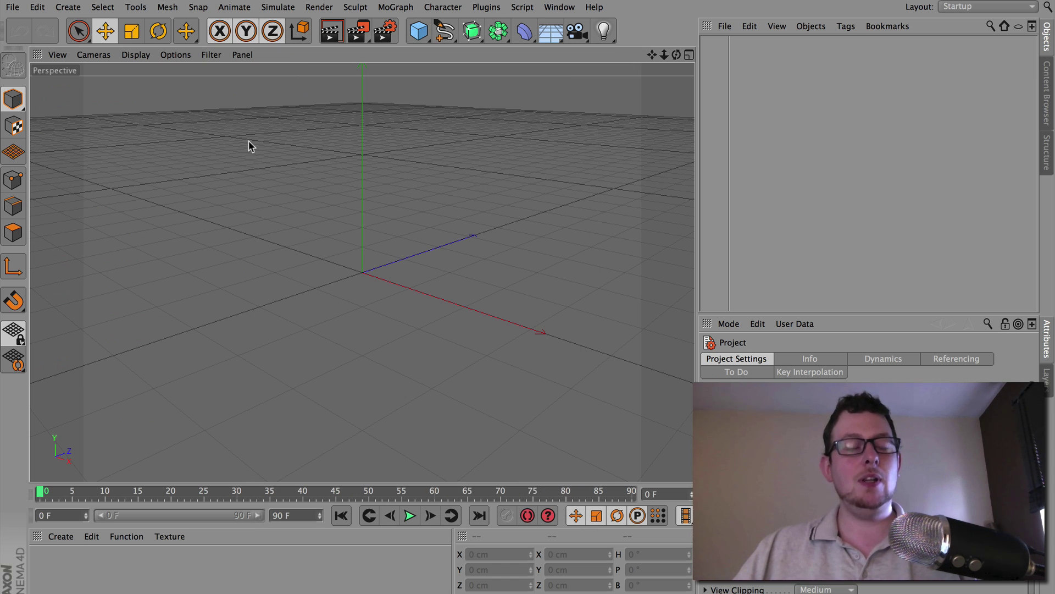
Open Glass2.c4d from the recent files list
{"action": "left_click", "coordinate": [13, 8]}
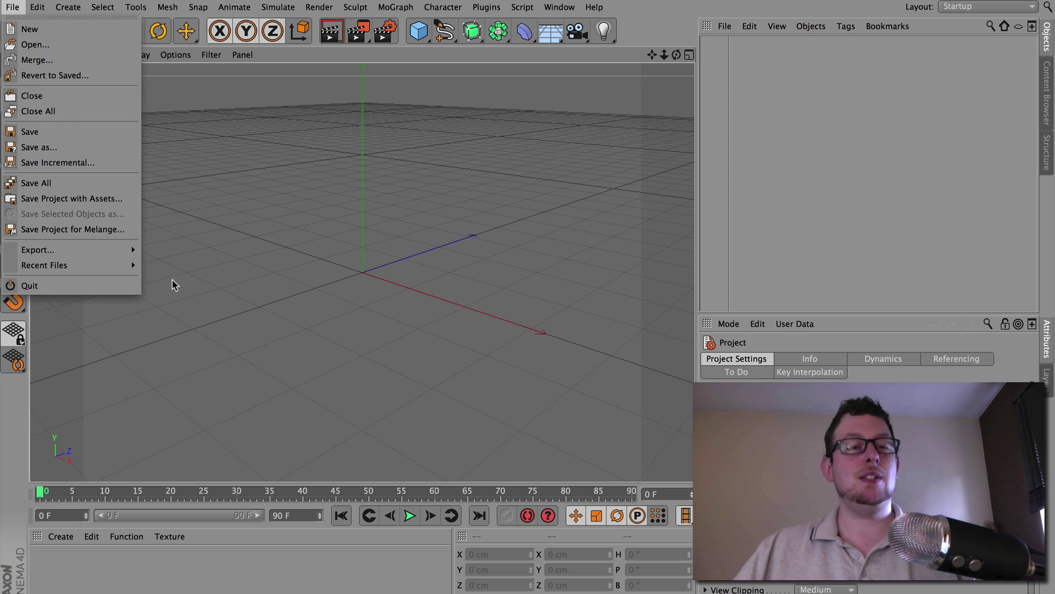
{"action": "mouse_move", "coordinate": [131, 266]}
{"action": "left_click", "coordinate": [190, 265]}
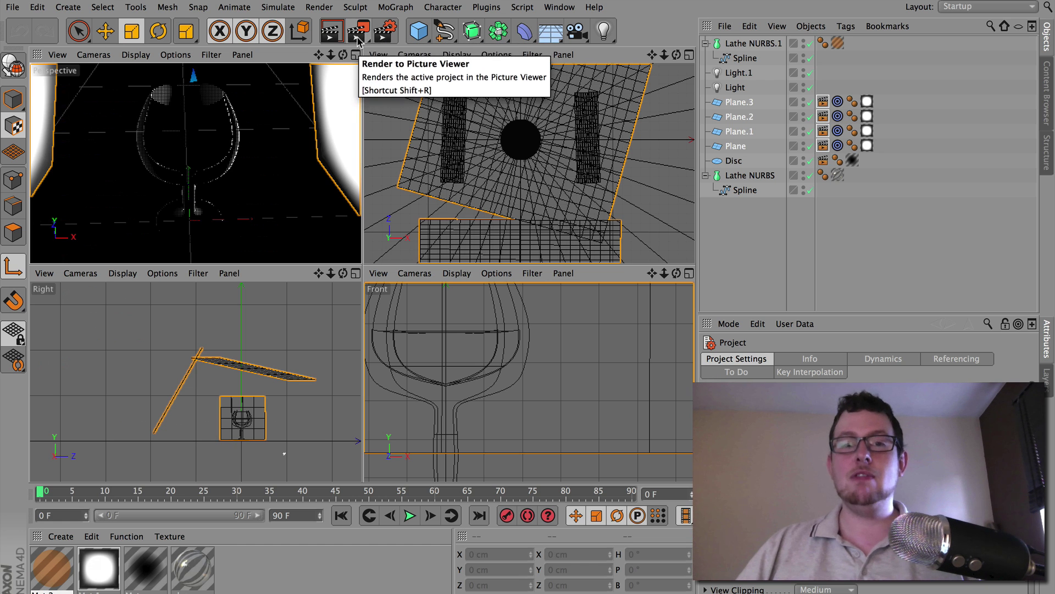
{"action": "left_click", "coordinate": [358, 35]}
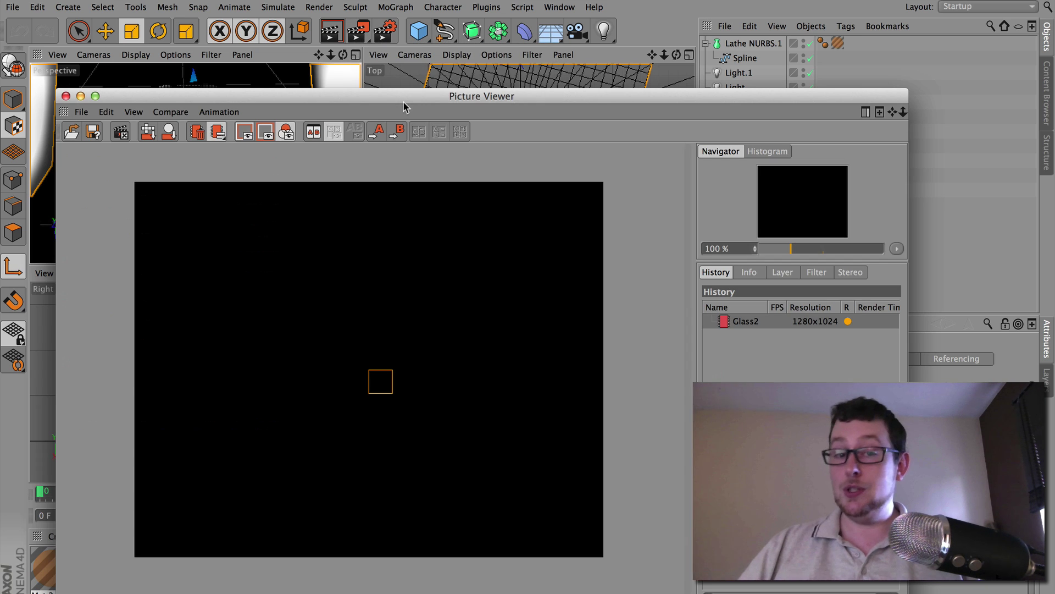
{"action": "left_click_drag", "start_coordinate": [404, 101], "coordinate": [418, 34]}
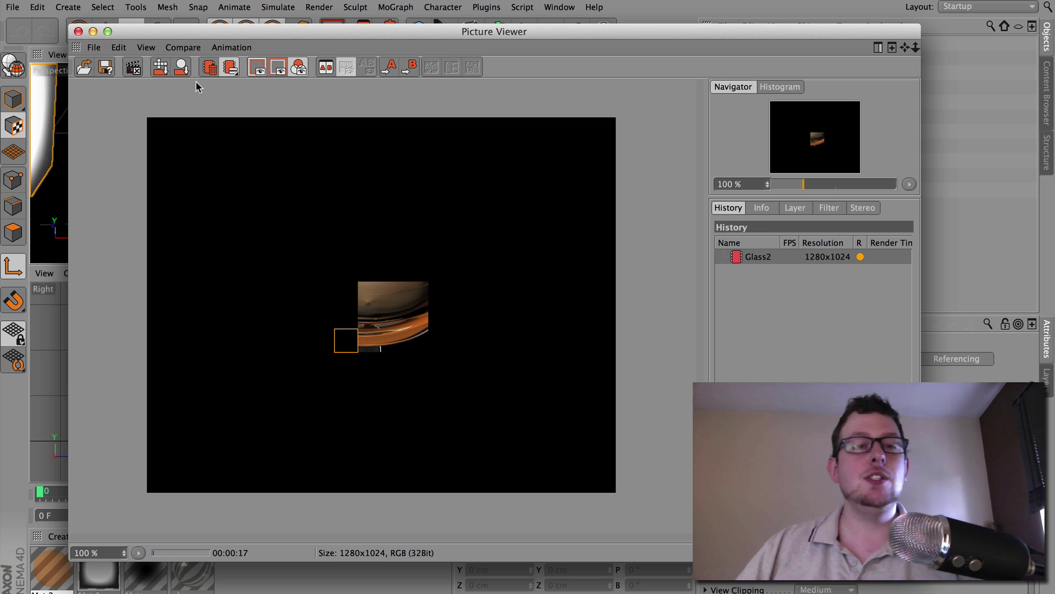
{"action": "left_click", "coordinate": [79, 33]}
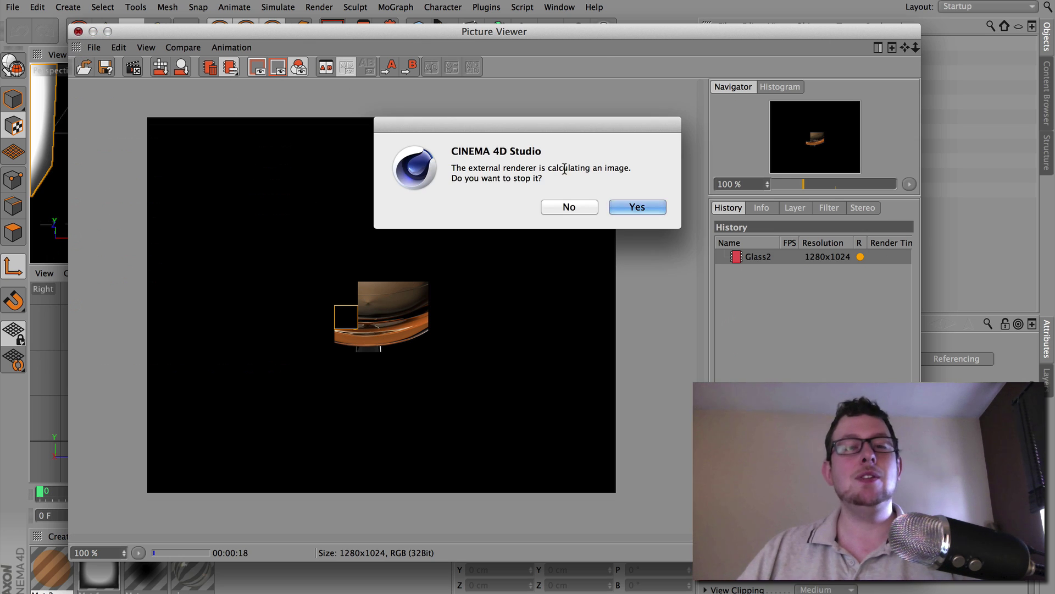
{"action": "left_click", "coordinate": [632, 205]}
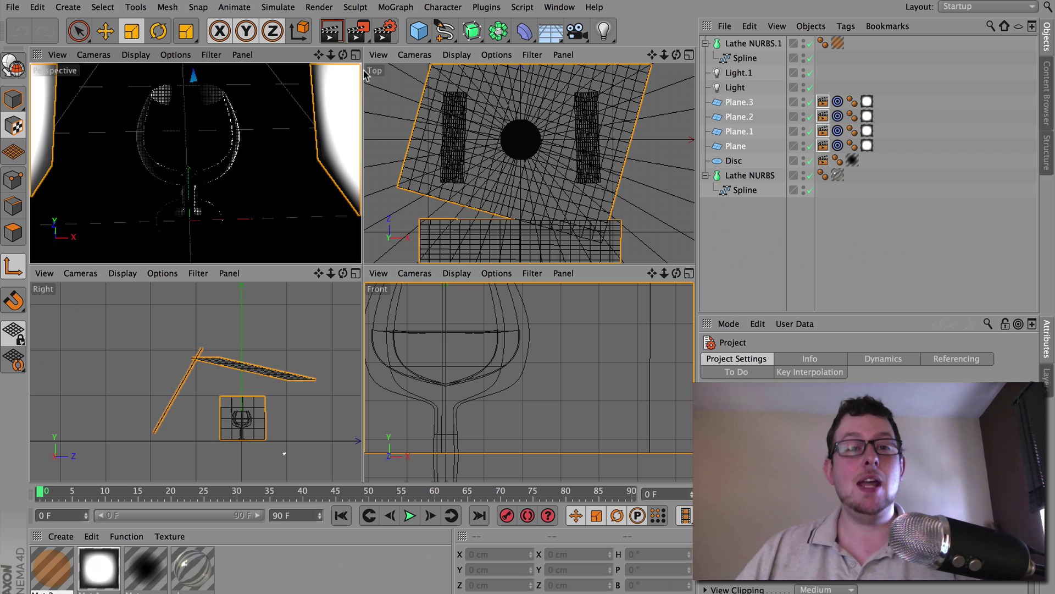
Reopen the Team Render Machines window and move it beside the glass scene
{"action": "left_click", "coordinate": [357, 32]}
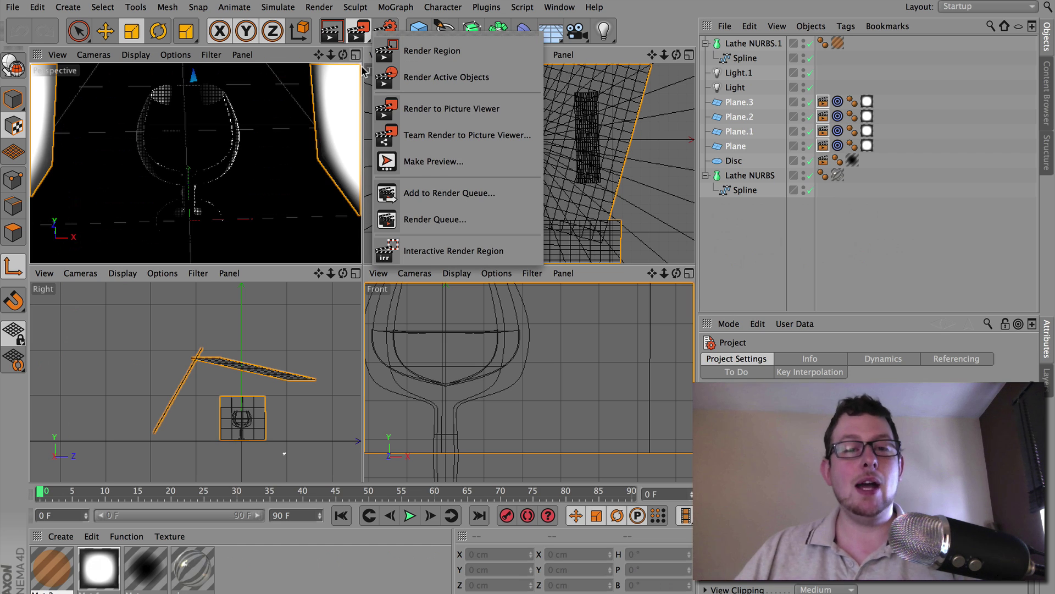
{"action": "left_click", "coordinate": [456, 110]}
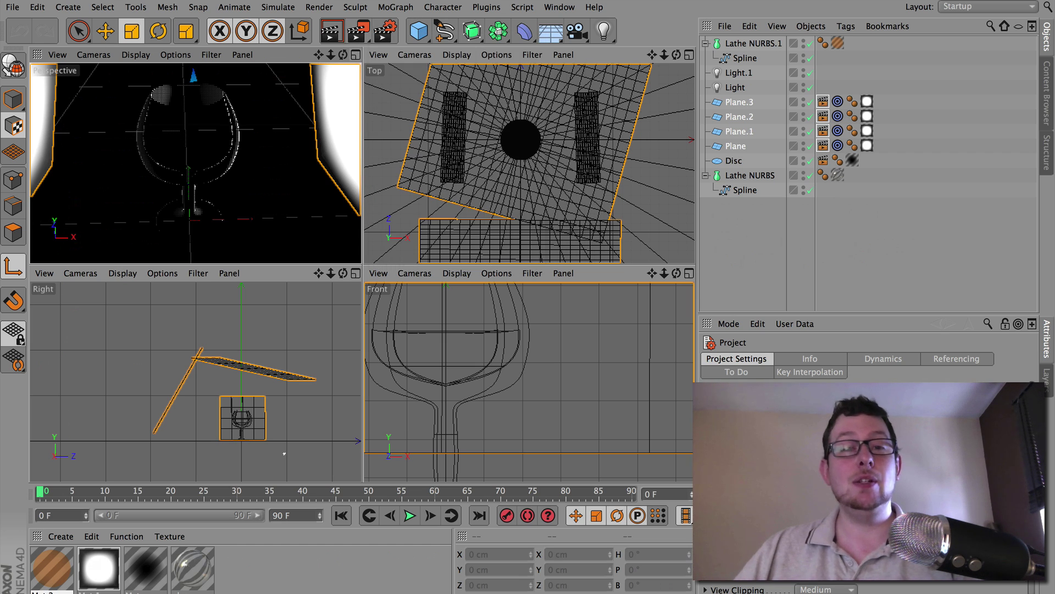
{"action": "left_click", "coordinate": [357, 33]}
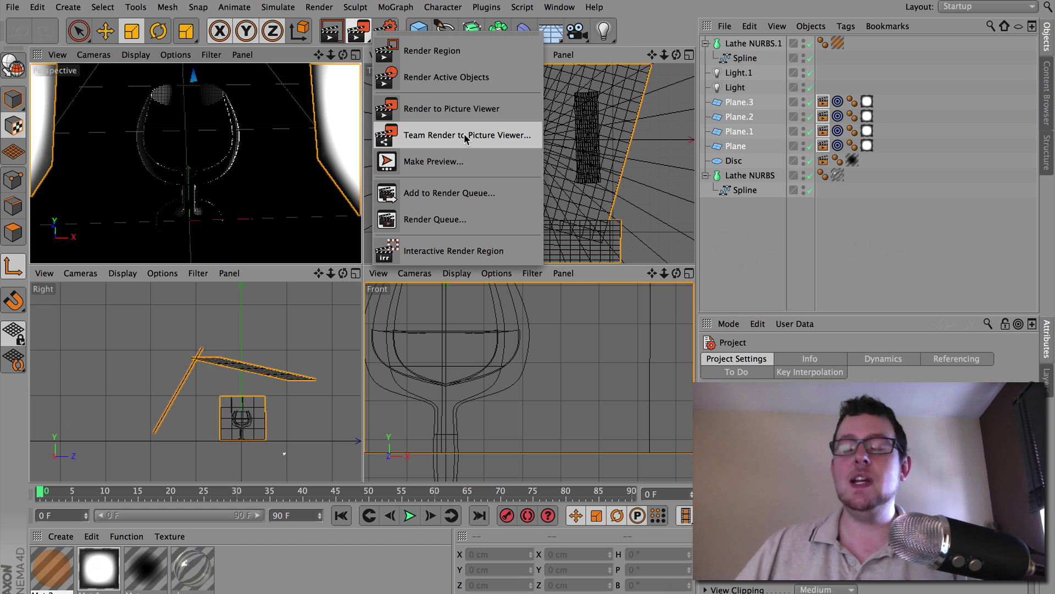
{"action": "left_click", "coordinate": [319, 6]}
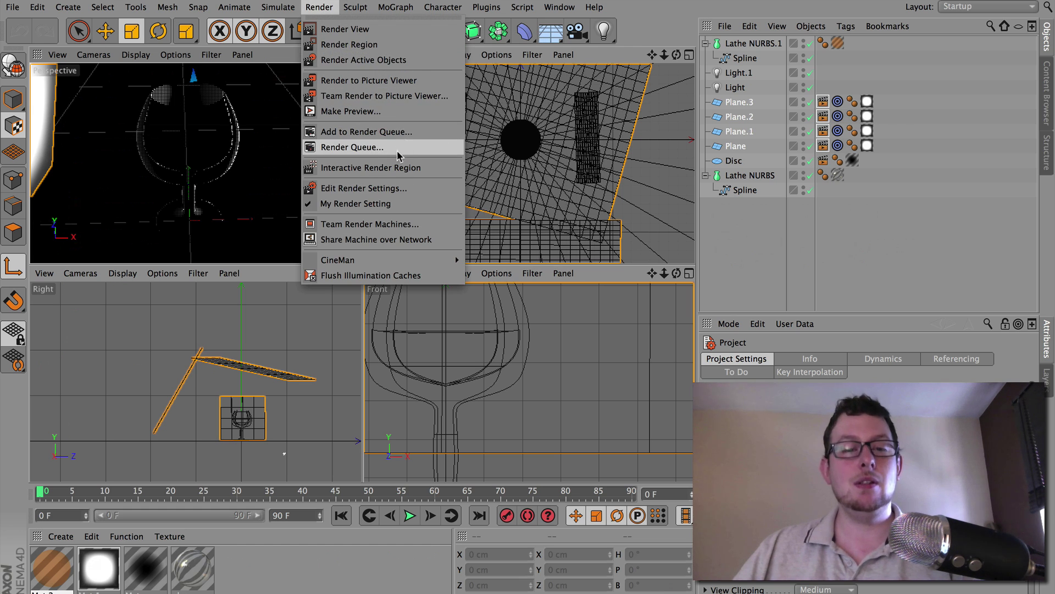
{"action": "left_click", "coordinate": [345, 223]}
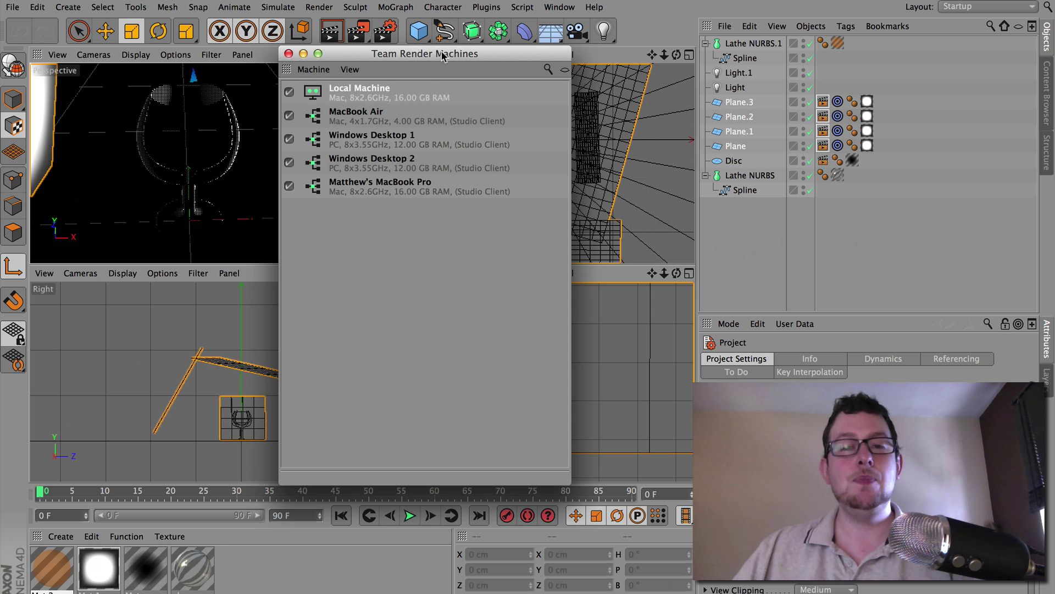
{"action": "left_click_drag", "start_coordinate": [436, 59], "coordinate": [156, 14]}
{"action": "left_click", "coordinate": [358, 31]}
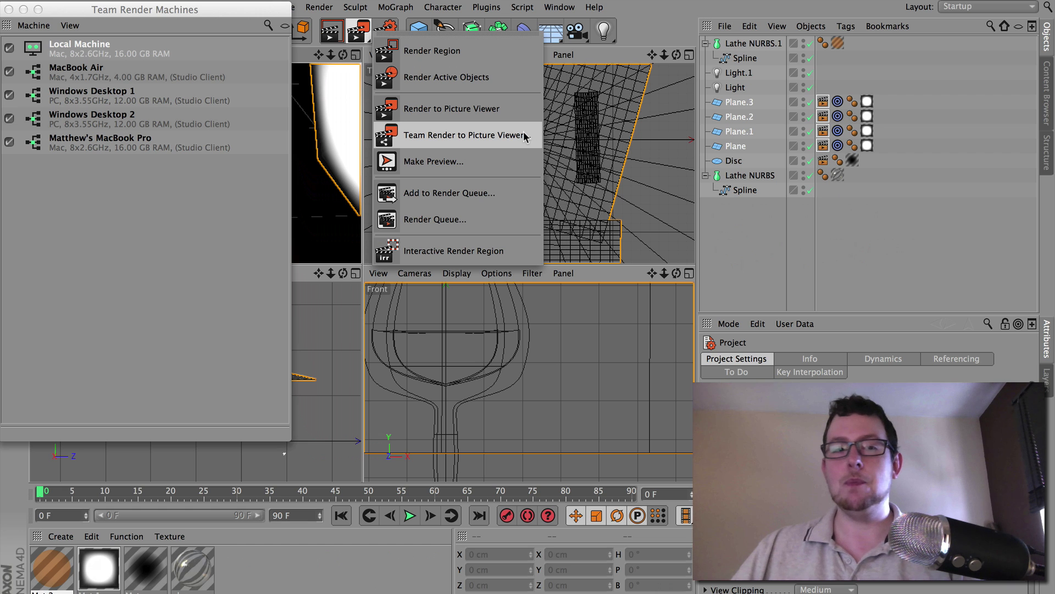
Render the glass with Team Render to Picture Viewer and move the viewer up and right
{"action": "left_click", "coordinate": [525, 137]}
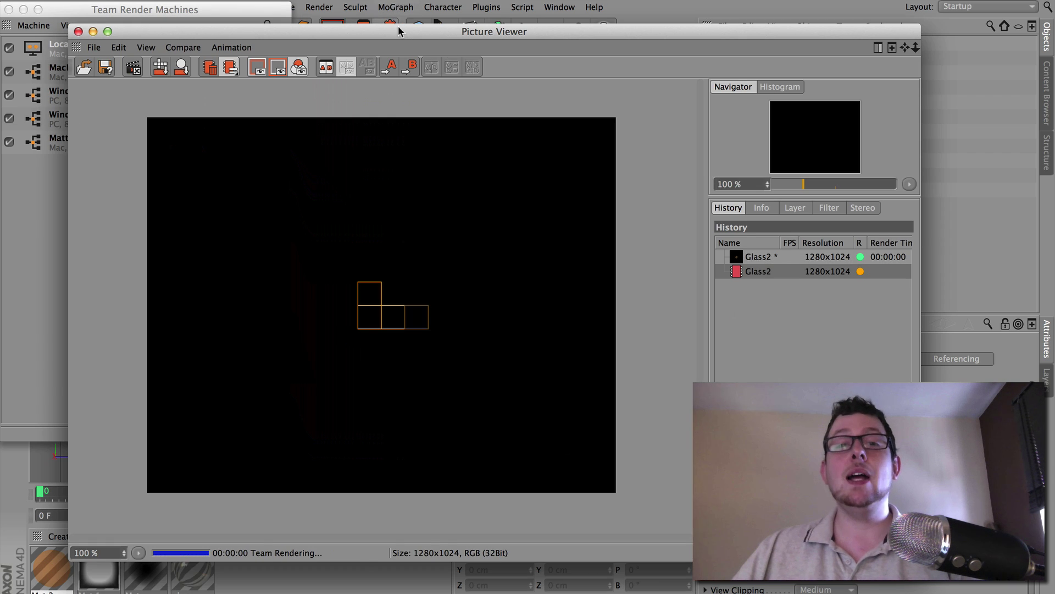
{"action": "left_click_drag", "start_coordinate": [400, 33], "coordinate": [438, 0]}
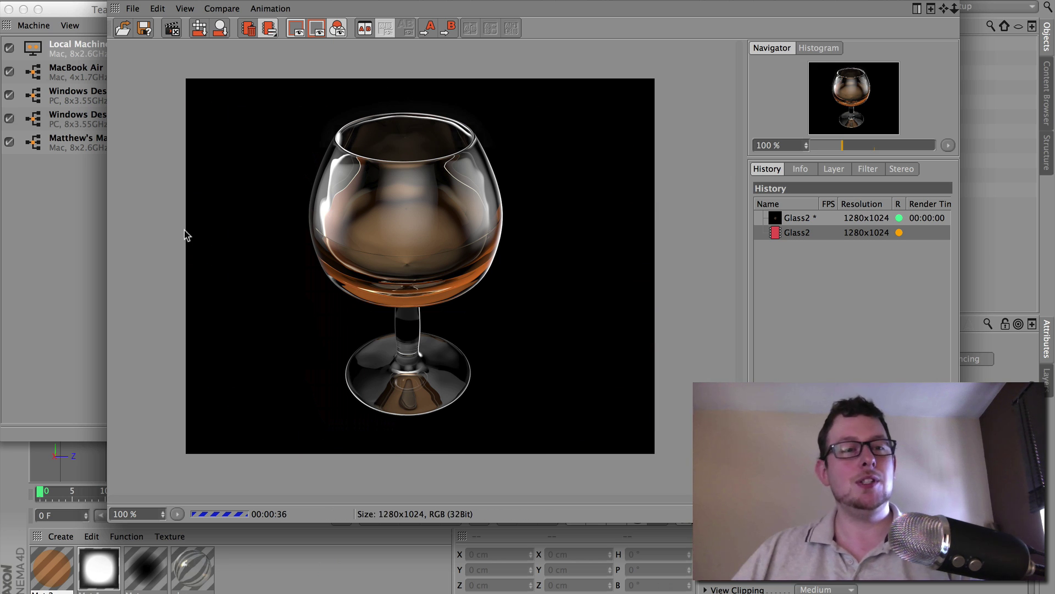
Turn on Show Bucket Color in the machine list and select Windows Desktop 2
{"action": "left_click", "coordinate": [42, 209]}
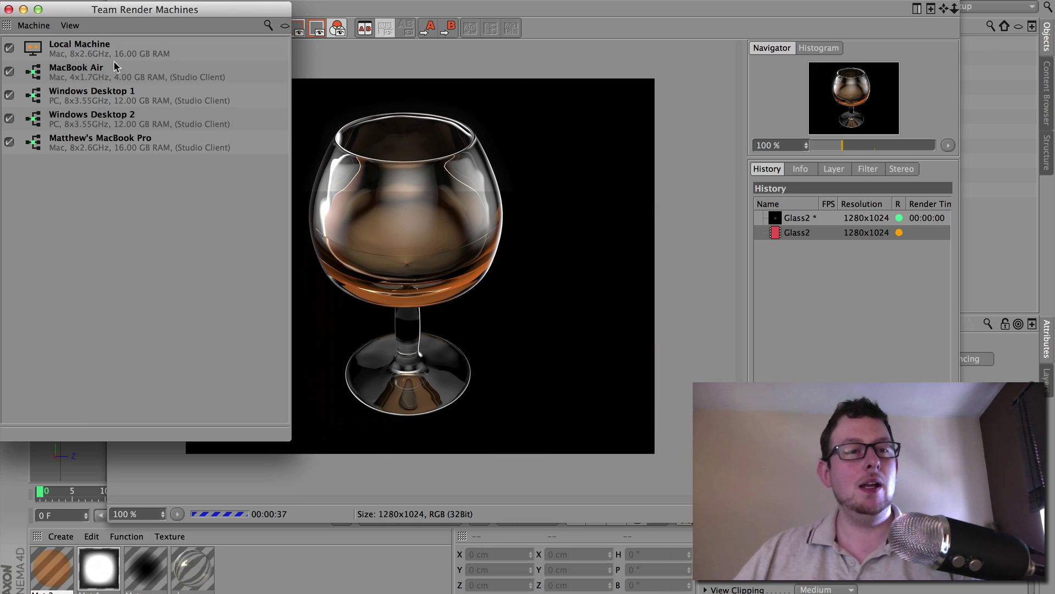
{"action": "left_click", "coordinate": [77, 26]}
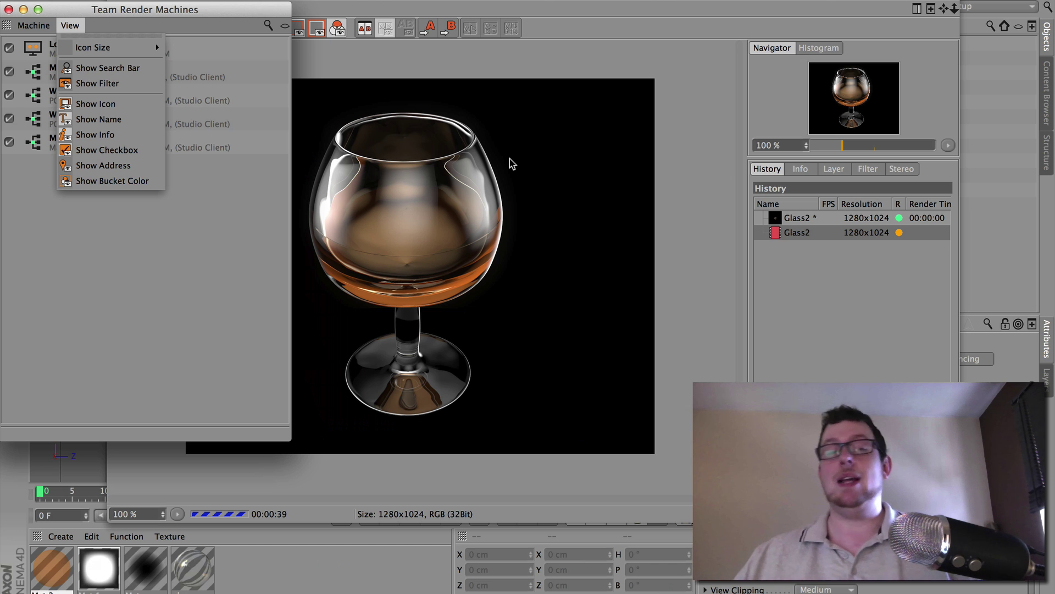
{"action": "left_click", "coordinate": [107, 176]}
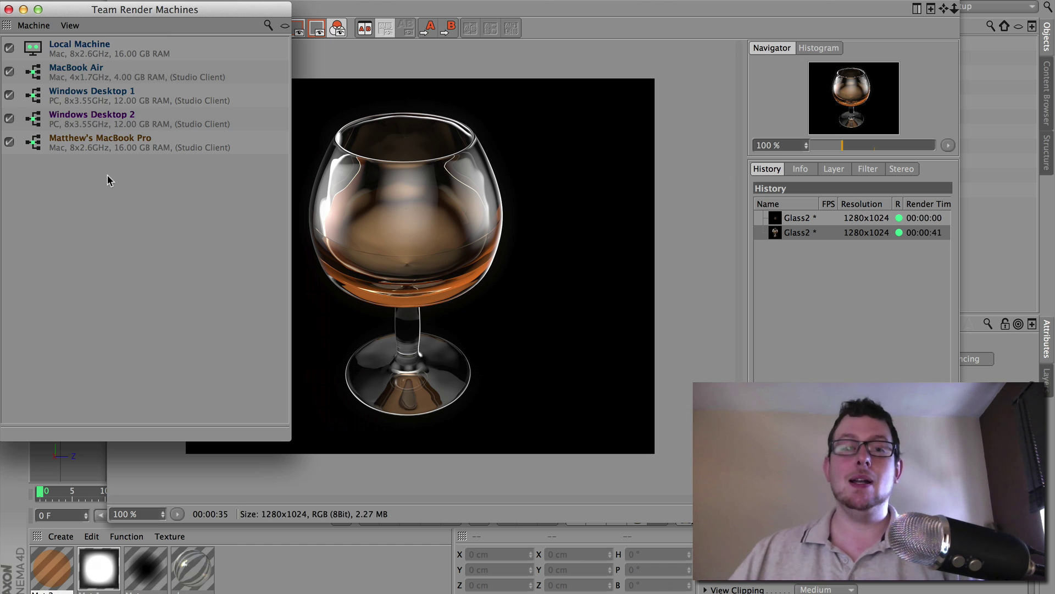
{"action": "left_click", "coordinate": [99, 125]}
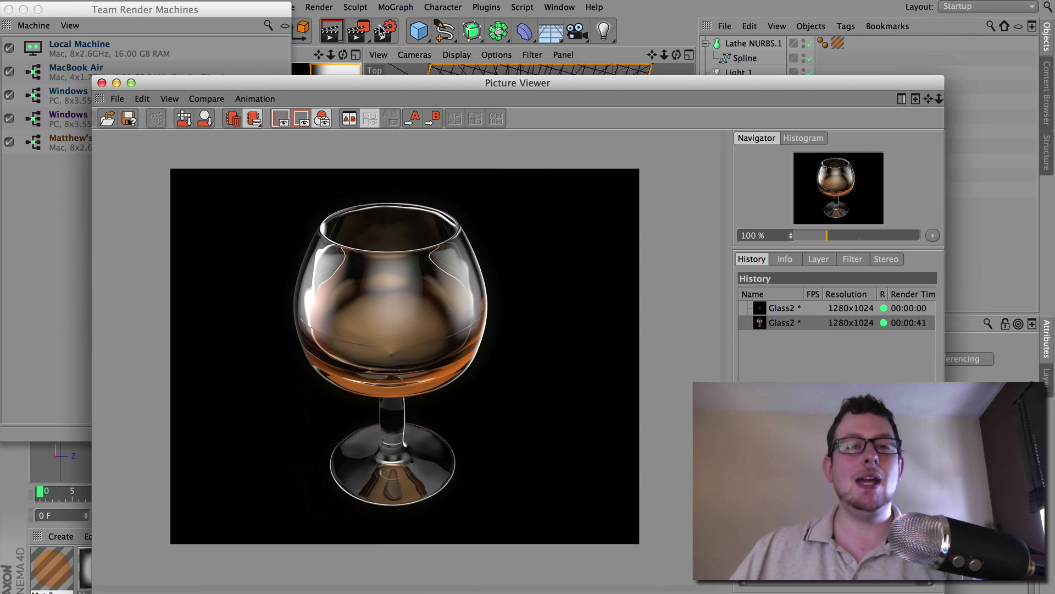
Launch Team Render to Picture Viewer again and move the Picture Viewer to the top
{"action": "left_click_drag", "start_coordinate": [358, 33], "coordinate": [513, 140]}
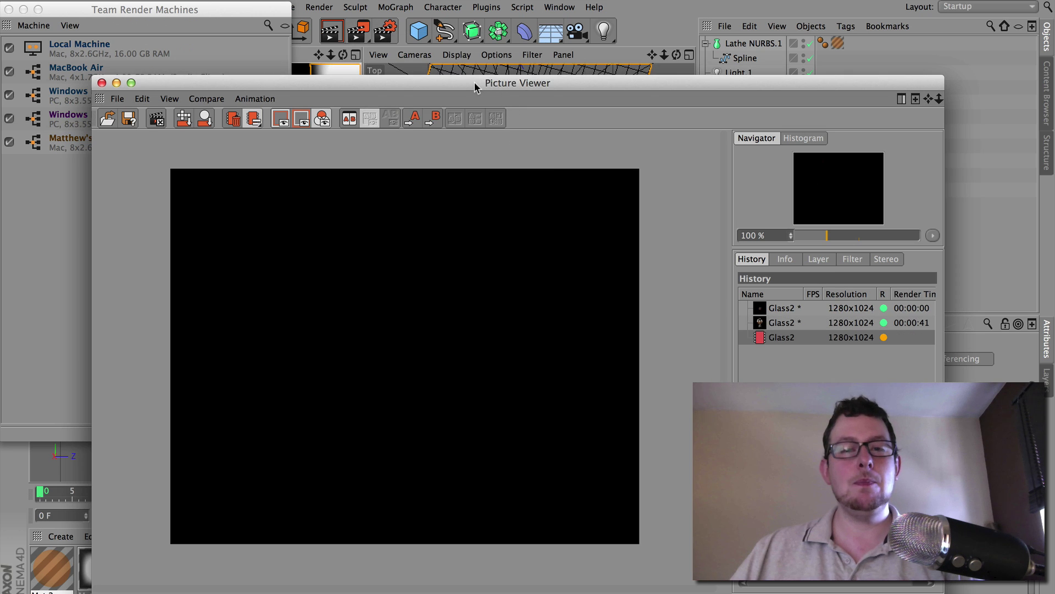
{"action": "left_click_drag", "start_coordinate": [475, 84], "coordinate": [465, 2]}
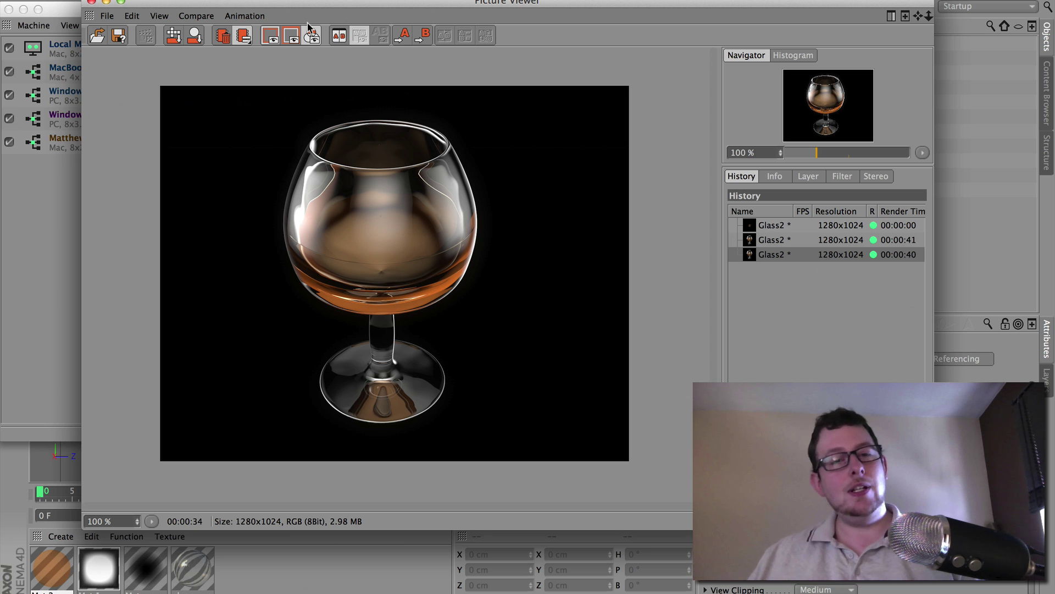
Move the Team Render Machines window to the centre and close it
{"action": "left_click_drag", "start_coordinate": [67, 13], "coordinate": [325, 50]}
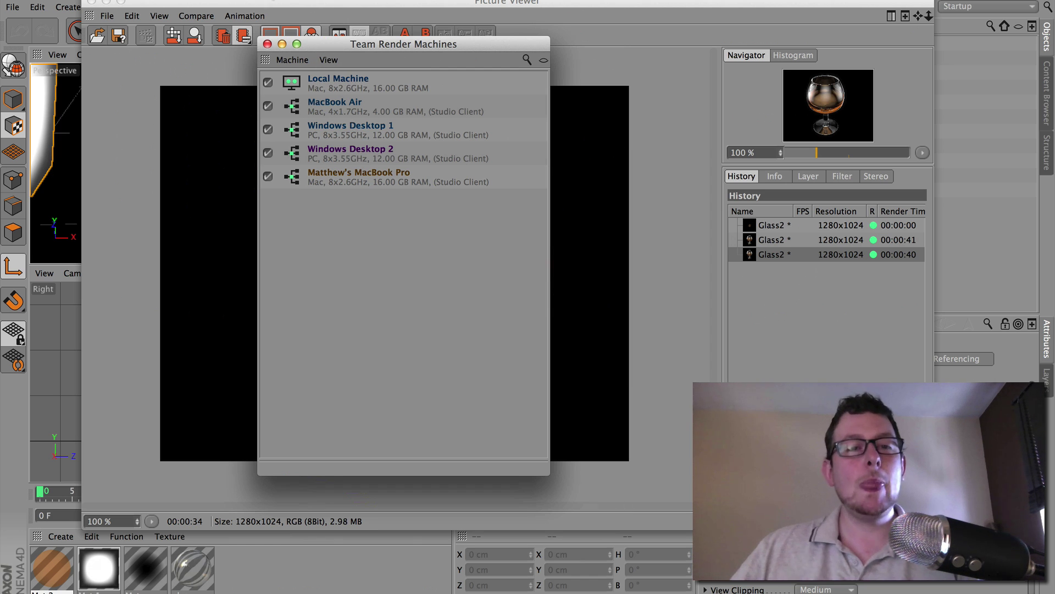
{"action": "left_click", "coordinate": [268, 44]}
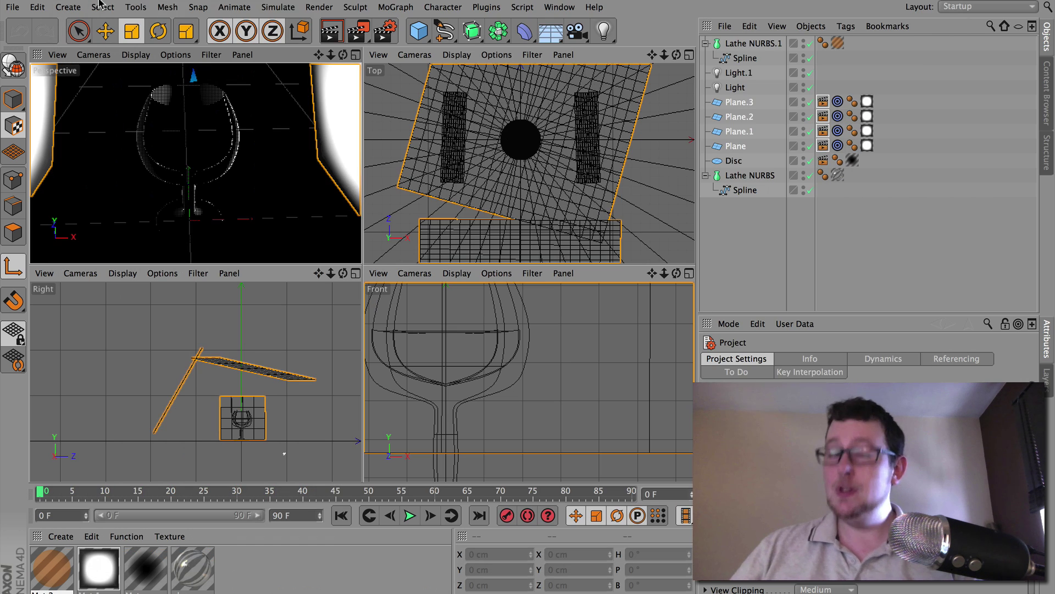
Add Glass2.c4d to the Render Queue and delete the old temp2.c4d job
{"action": "left_click", "coordinate": [91, 2]}
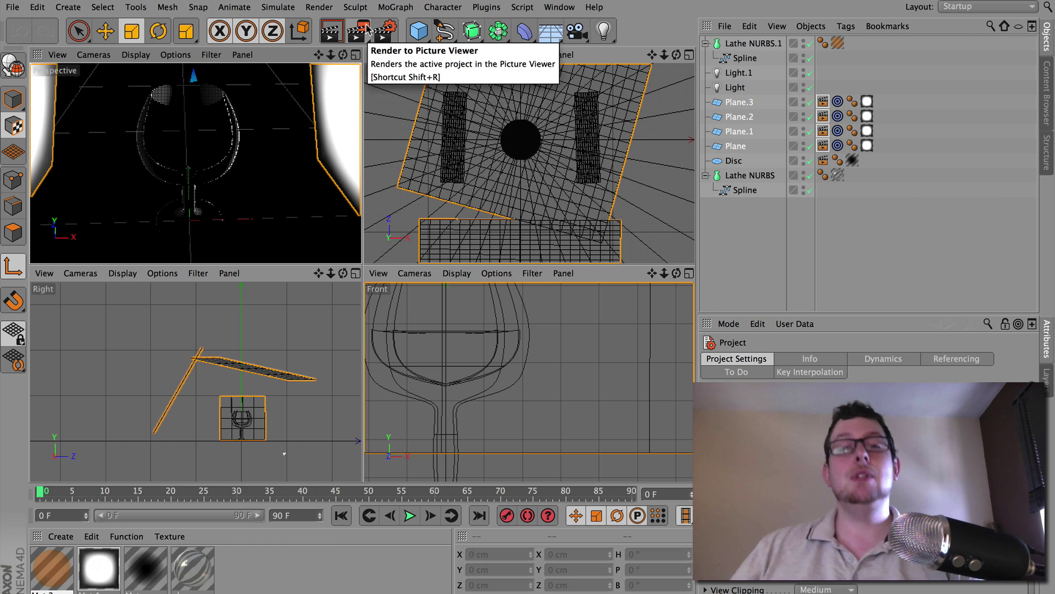
{"action": "left_click", "coordinate": [366, 28]}
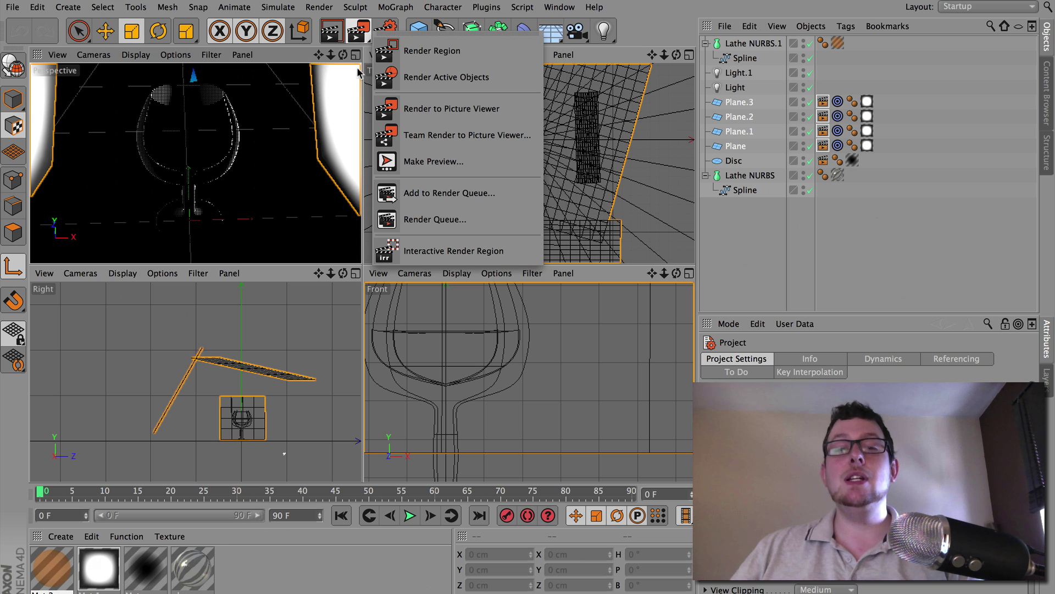
{"action": "left_click", "coordinate": [493, 199]}
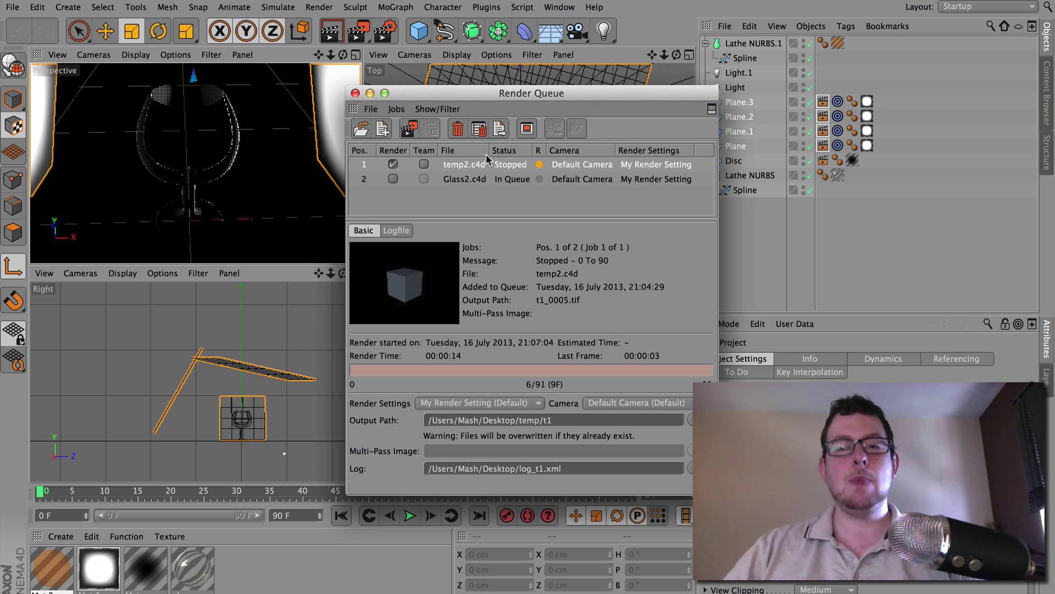
{"action": "key", "text": "Delete"}
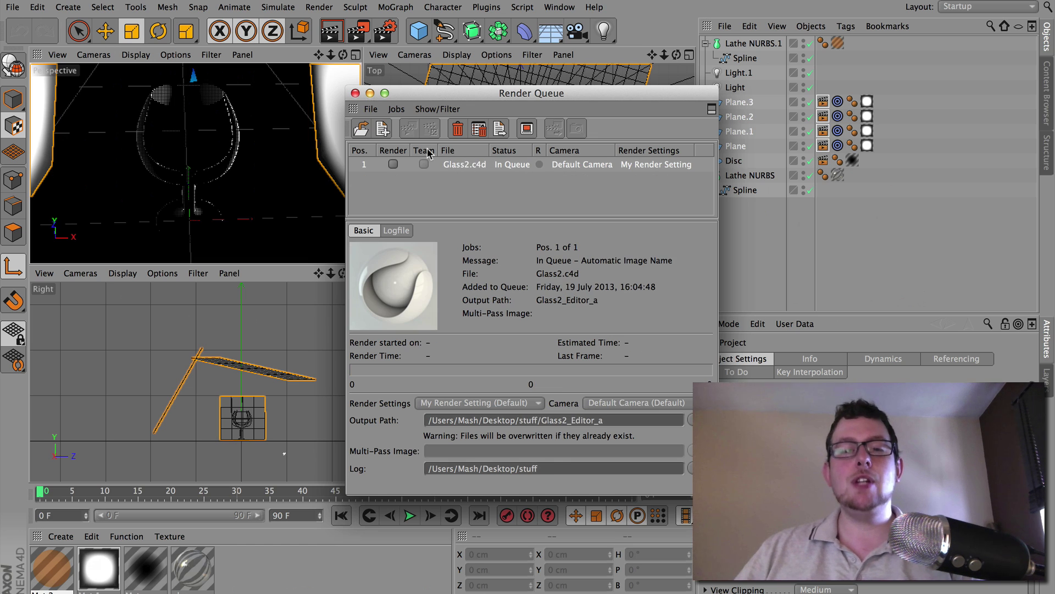
Tick the Render and Team checkboxes for the Glass2.c4d queue job
{"action": "left_click", "coordinate": [393, 164]}
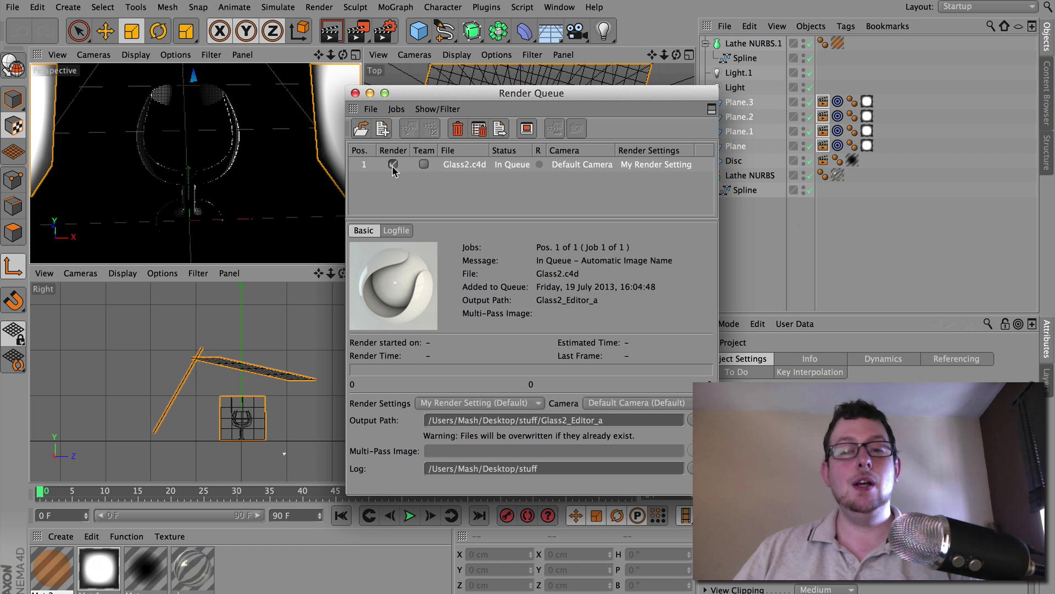
{"action": "left_click", "coordinate": [424, 165]}
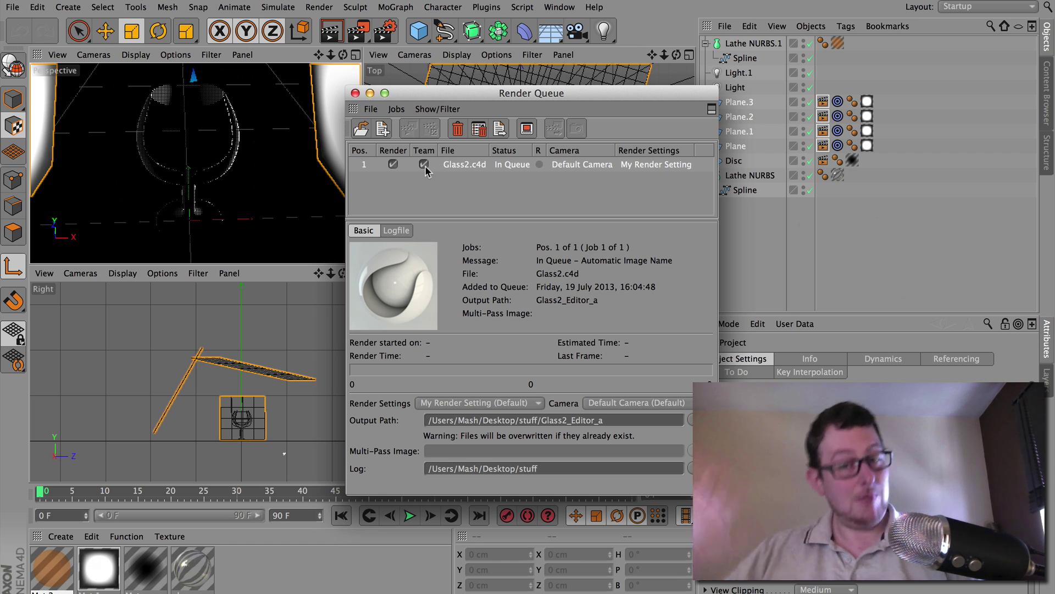